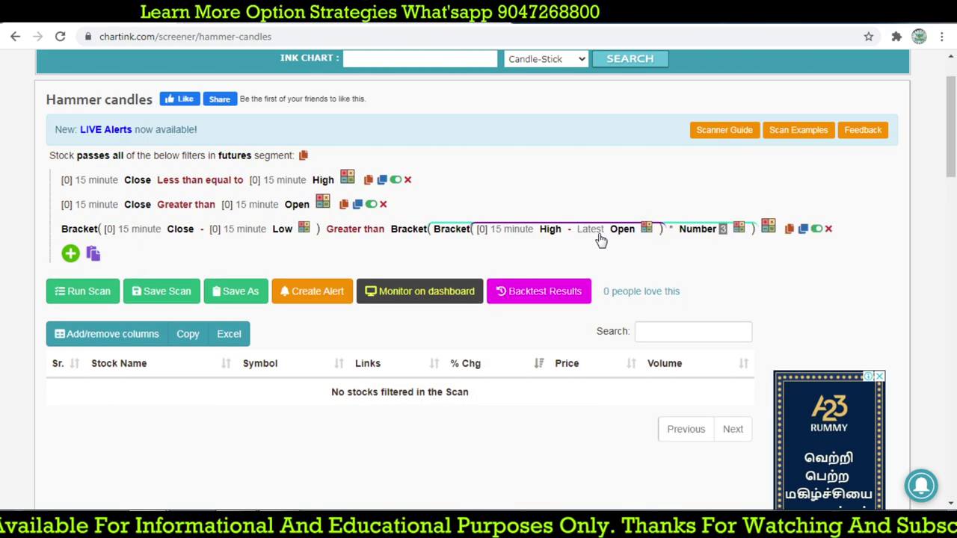
Set the Open bracket term to 15-minute candles and run the scan to list the four futures.
click(590, 228)
text(15)
key(Return)
click(69, 297)
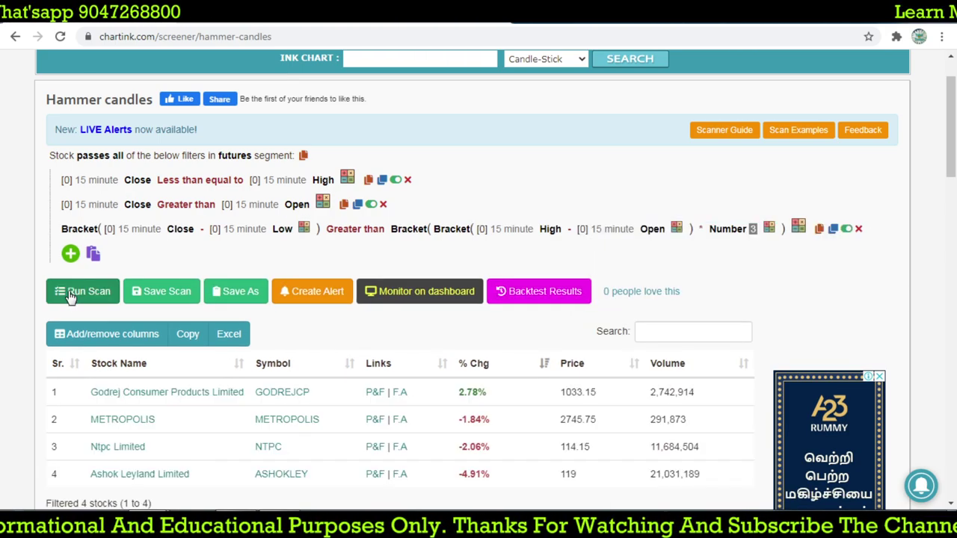
scroll(472, 359, down, 3)
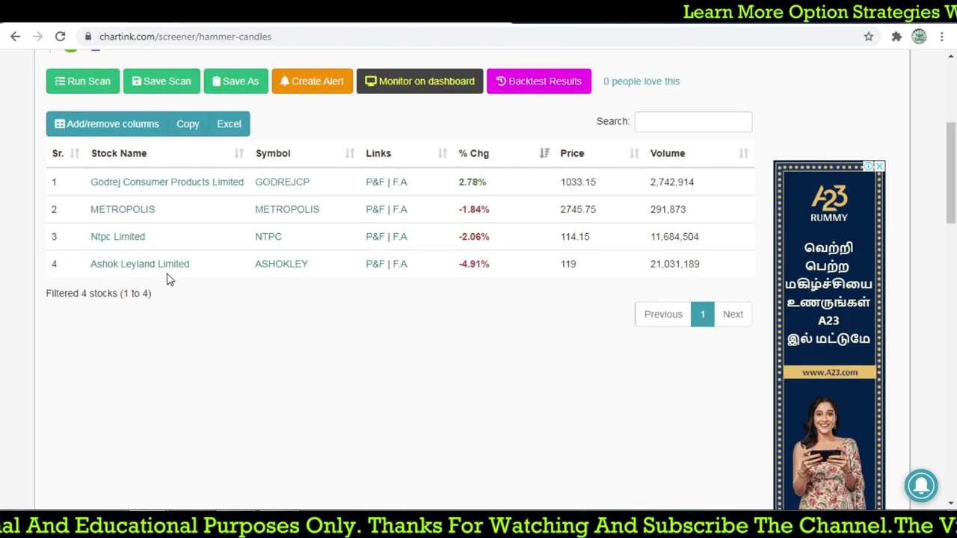
Load ASHOKLEY in TradingView on 15-minute candles and refit its price scale.
key(ctrl+Tab)
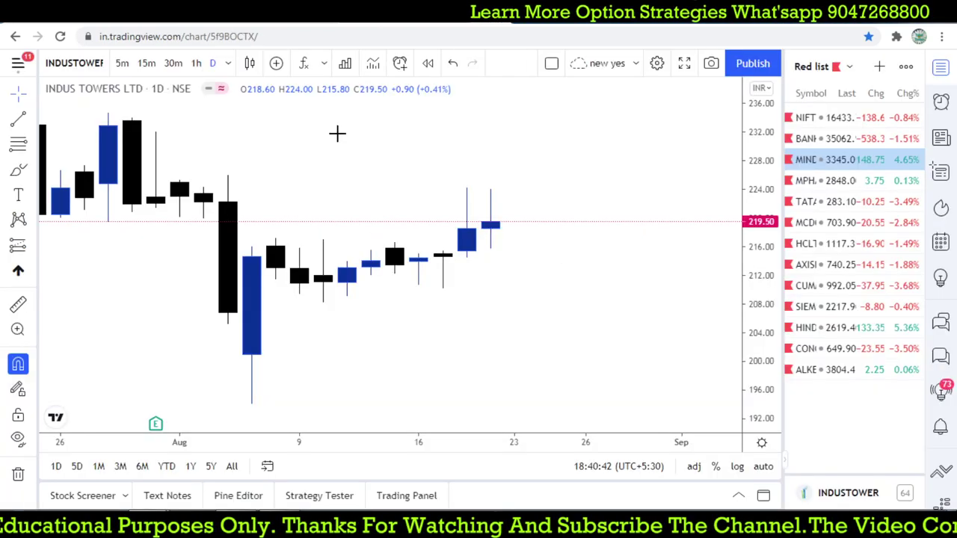
text(AS)
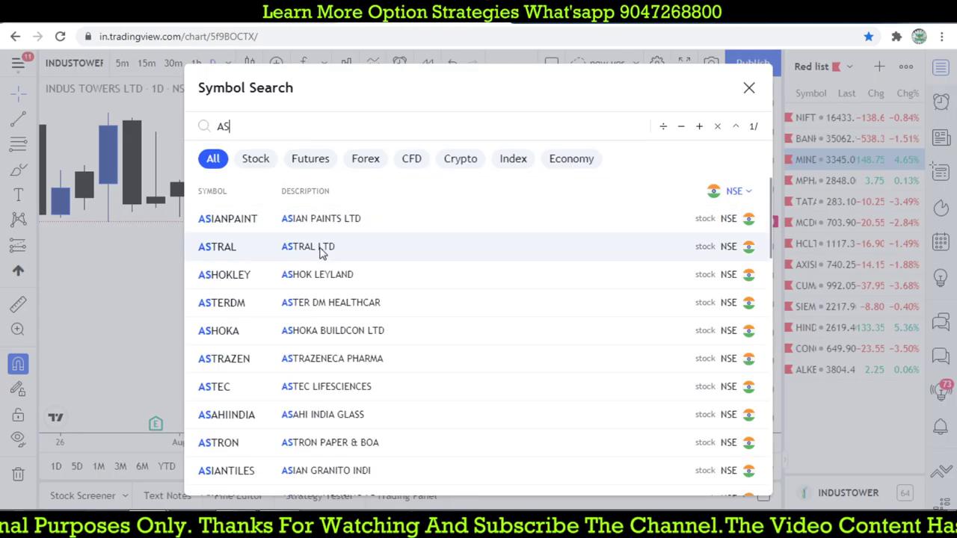
click(316, 274)
text(15)
key(Return)
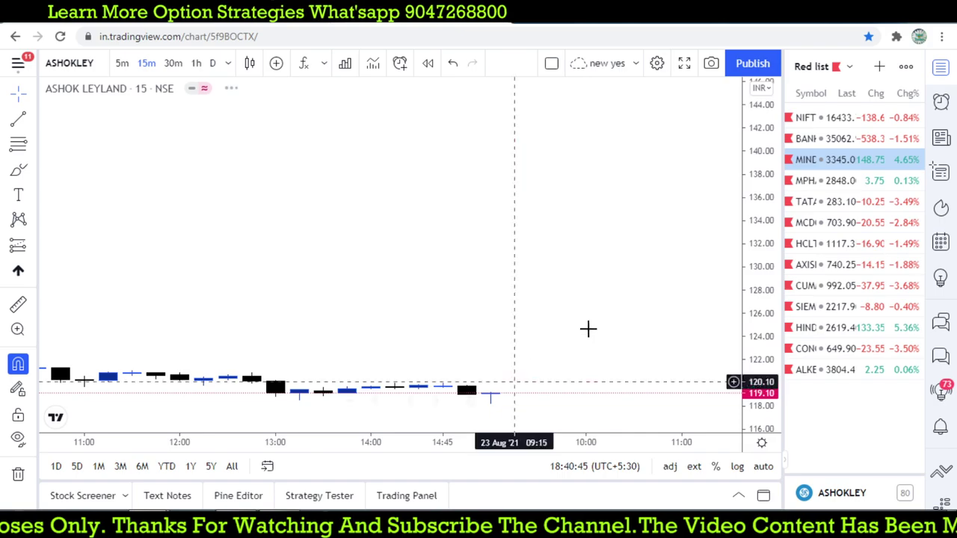
drag(758, 316, 758, 187)
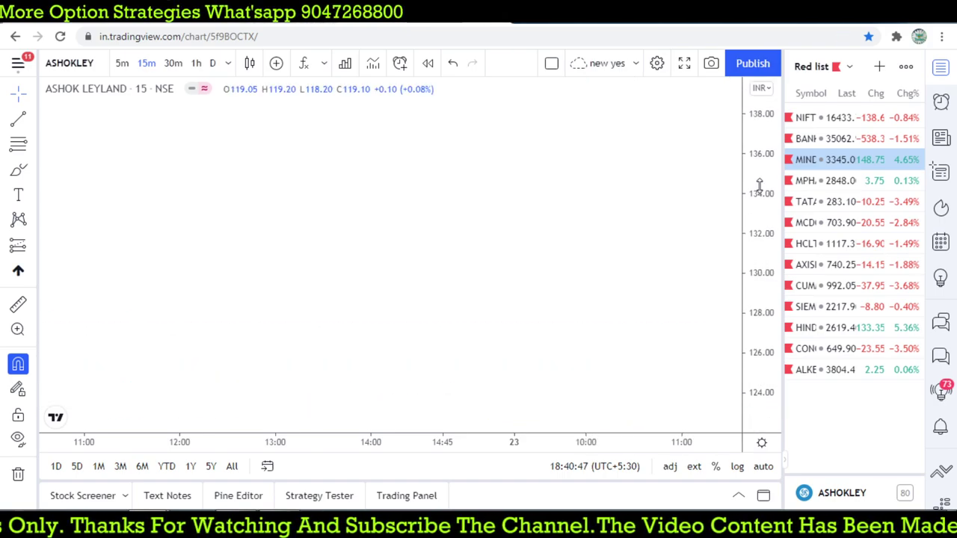
double_click(761, 270)
Load the METROPOLIS chart and compare it with the hammer images and Chartink results.
text(METRO)
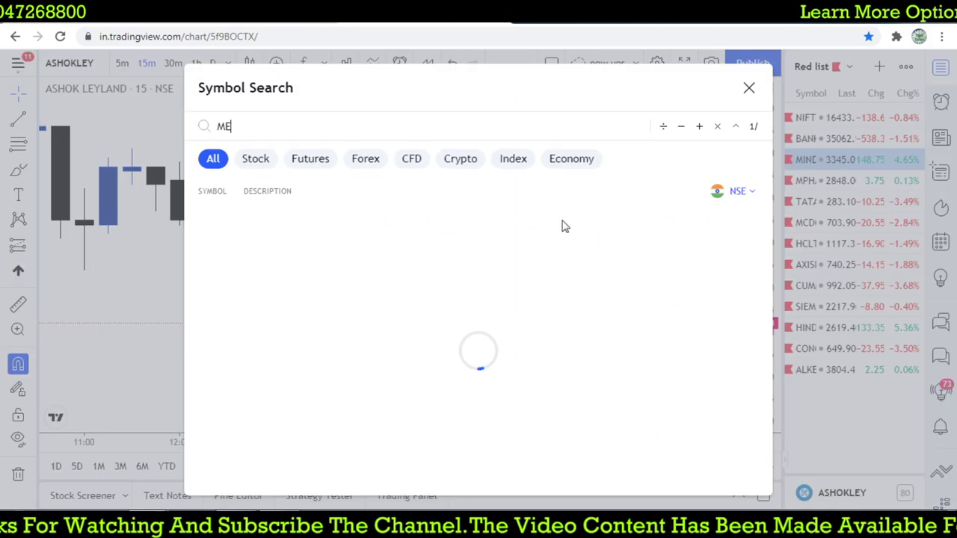
click(382, 227)
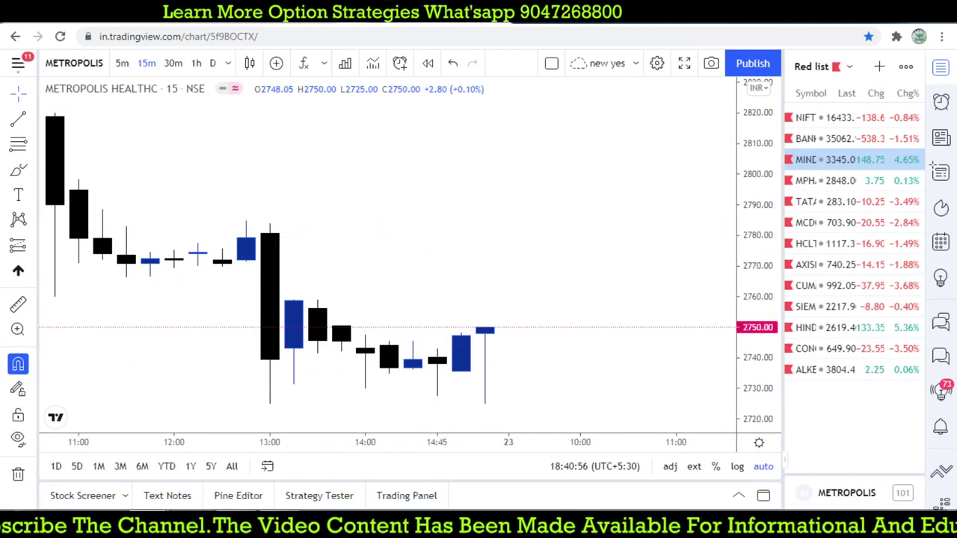
click(373, 15)
key(ctrl+Tab)
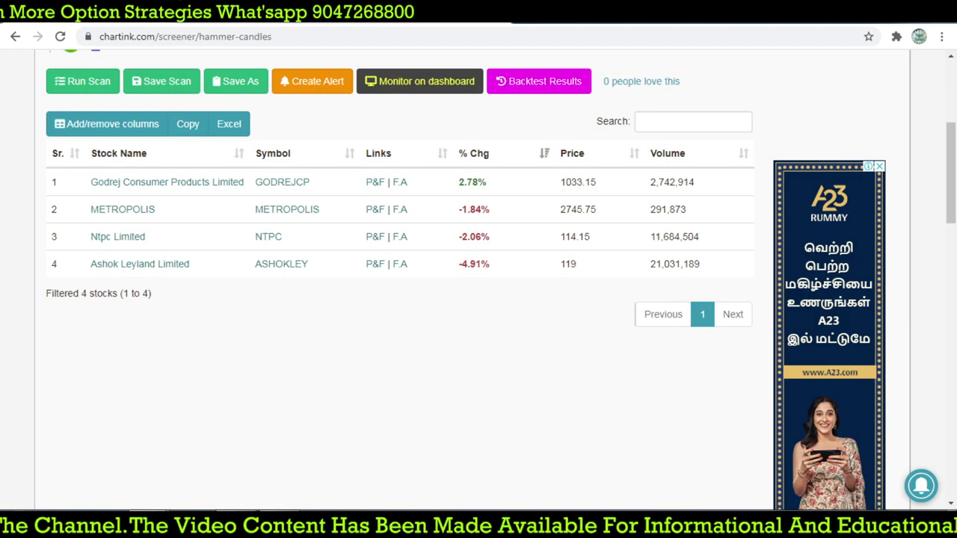
key(ctrl+Tab)
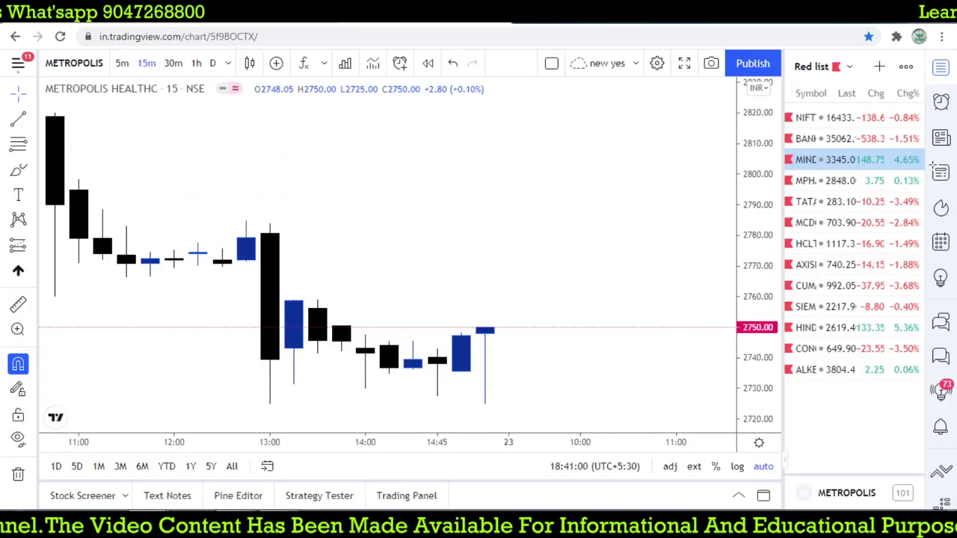
key(ctrl+shift+Tab)
key(ctrl+Tab)
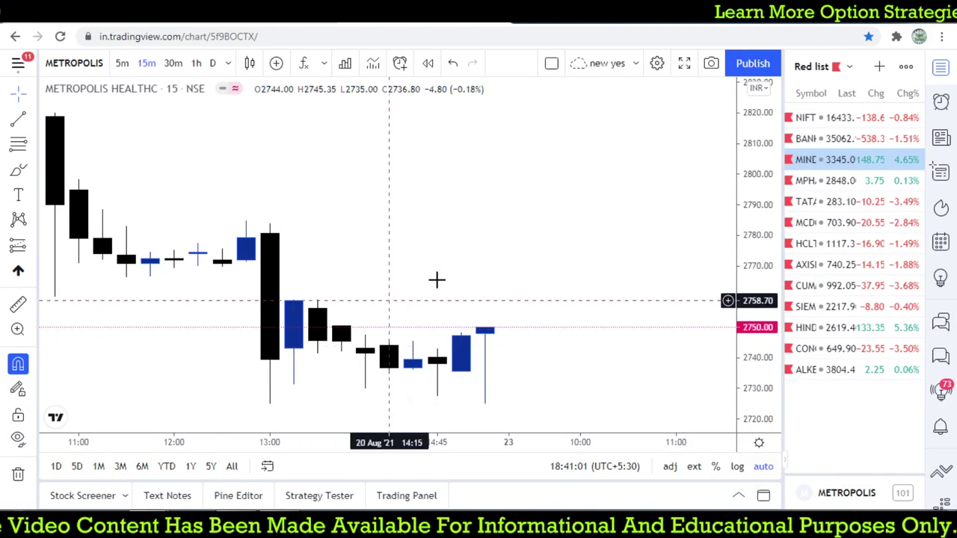
Check the NTPC and GODREJCP charts, then return to the Chartink results.
text(NTPC)
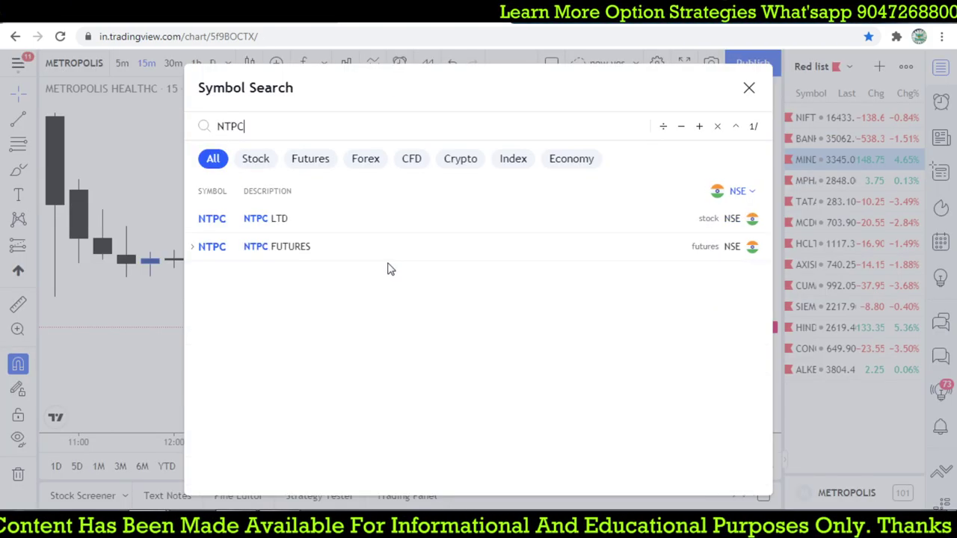
key(Return)
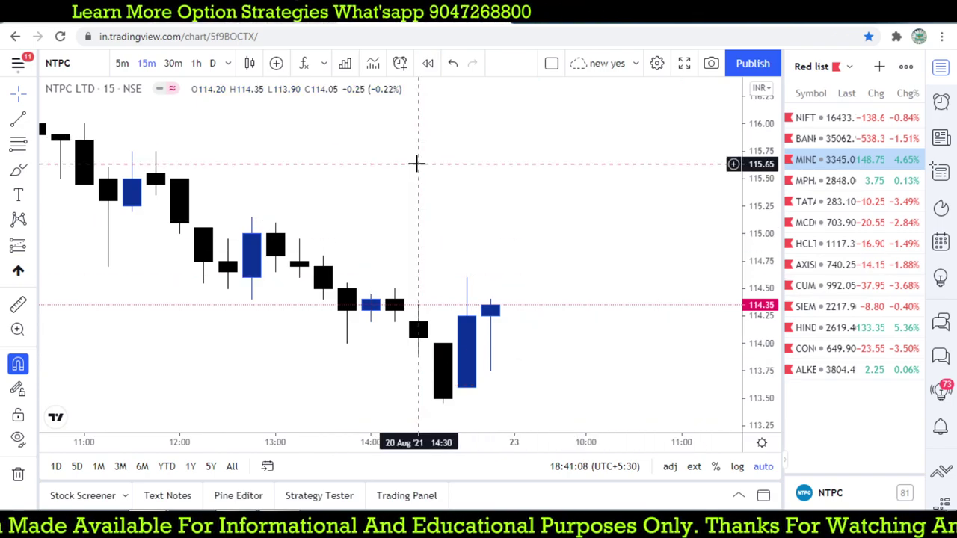
text(GODRE)
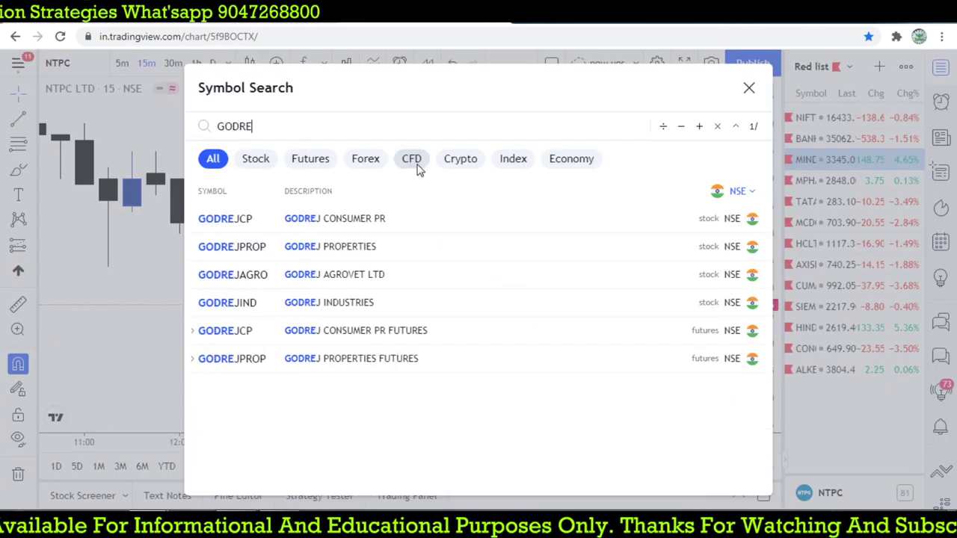
click(380, 223)
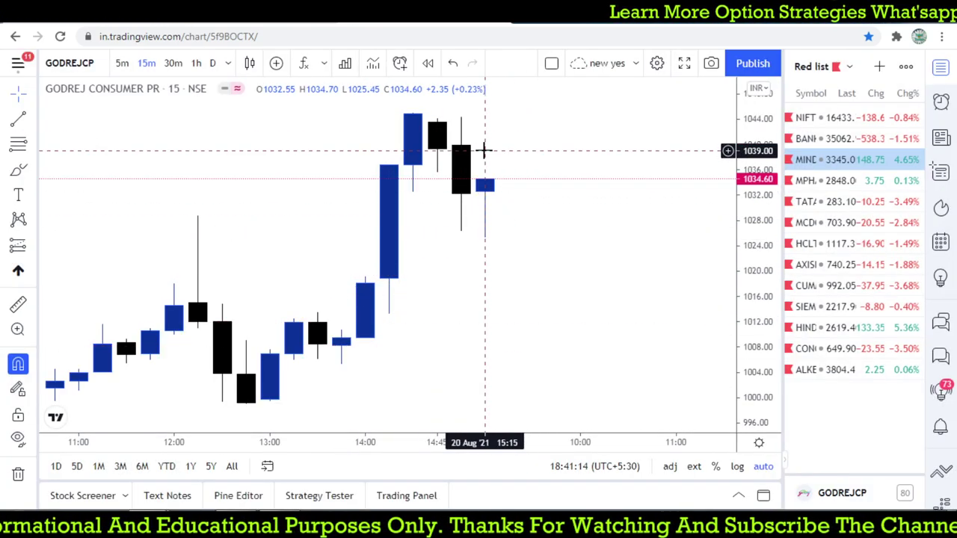
key(ctrl+Tab)
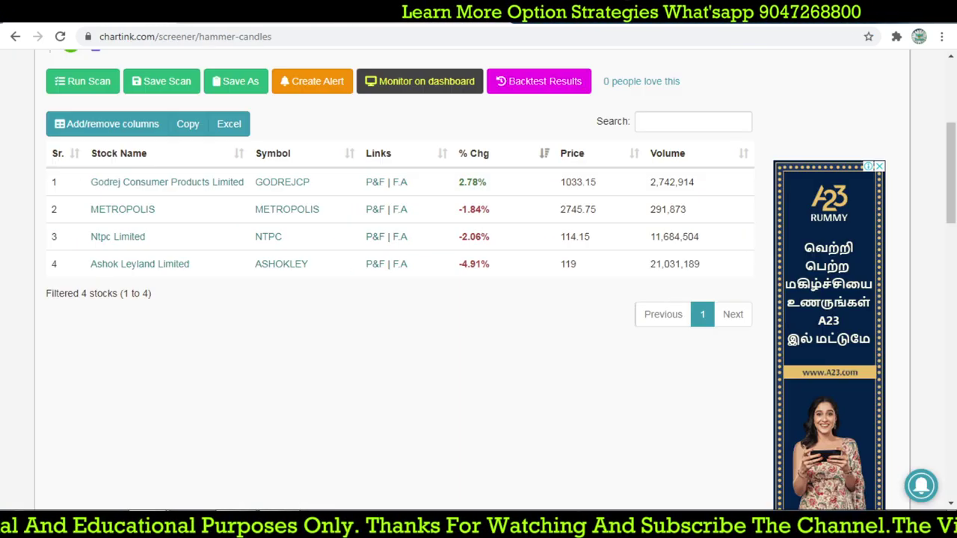
Add a new filter row comparing Low equals Latest Low.
scroll(246, 299, up, 4)
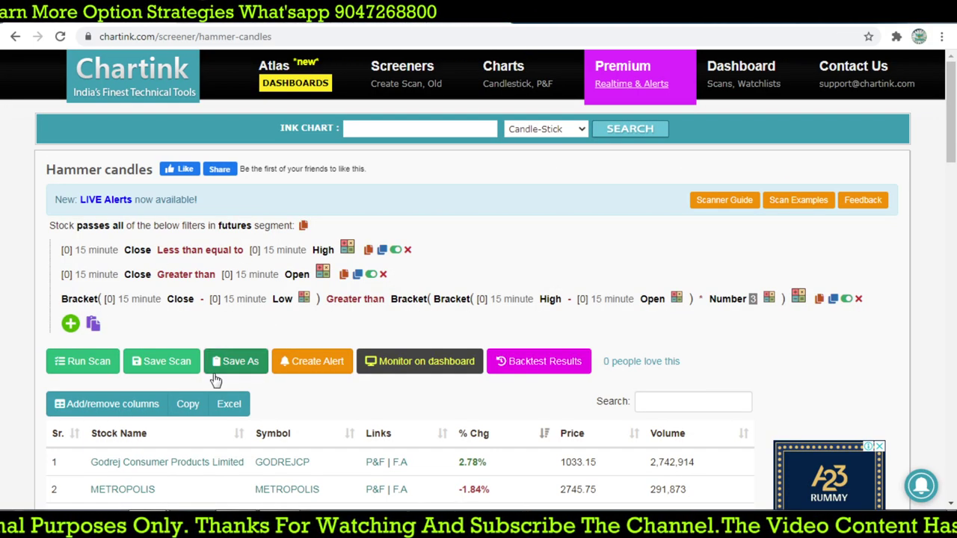
click(70, 325)
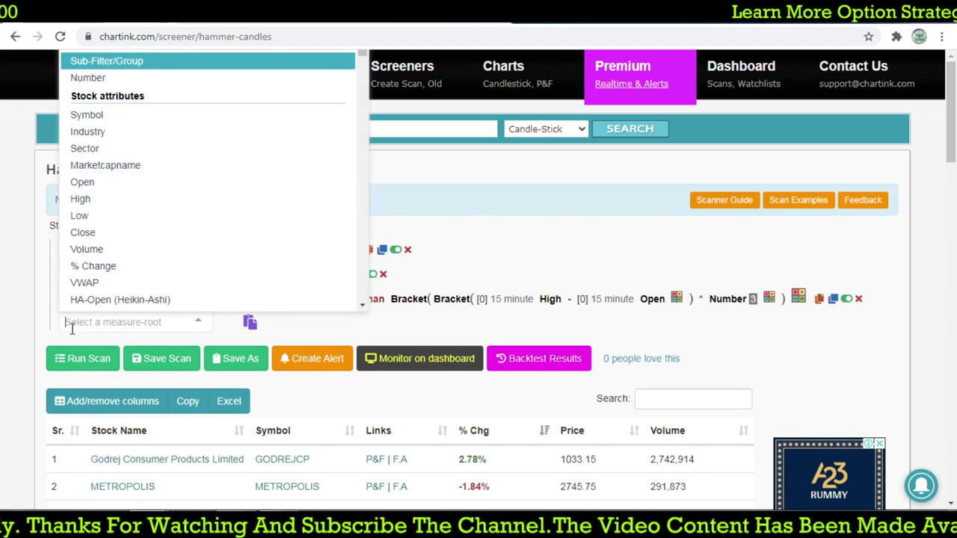
text(lo)
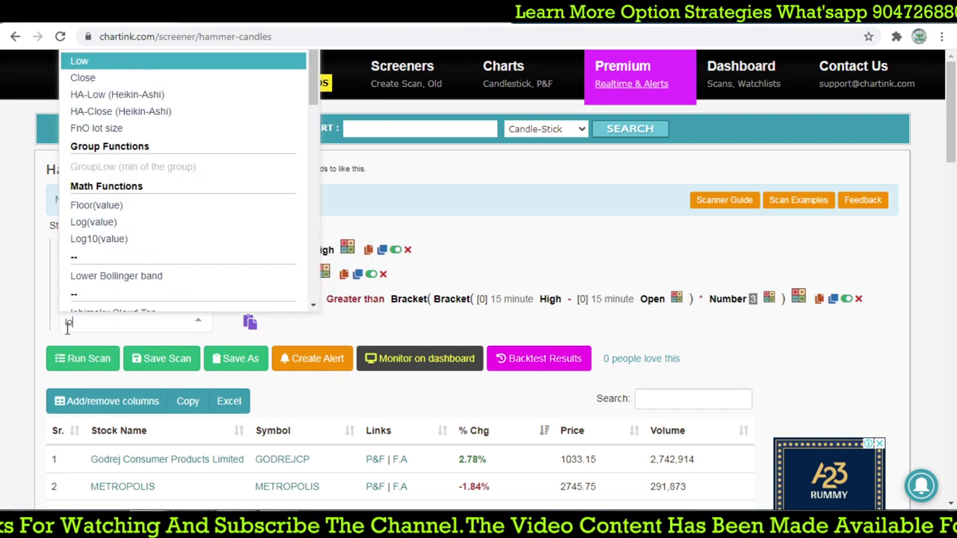
click(105, 68)
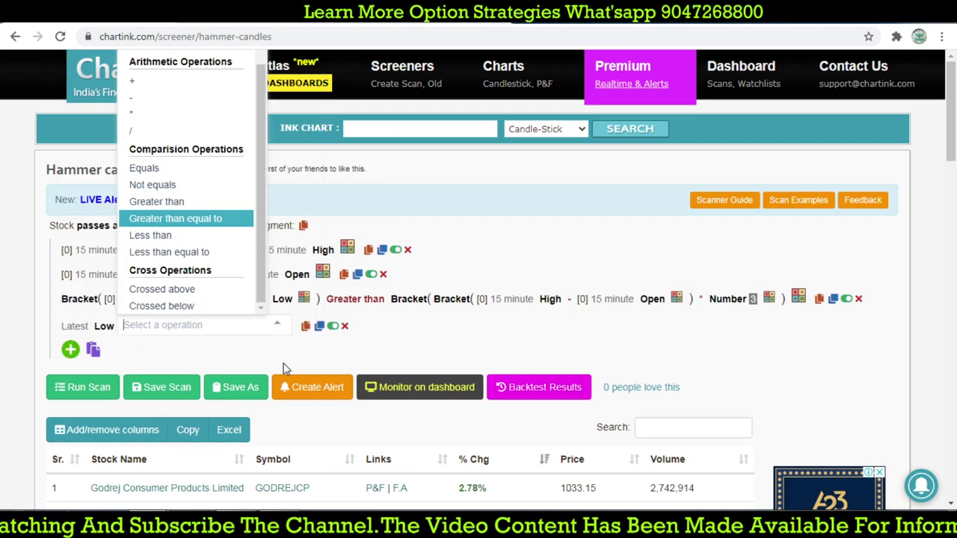
text(eq)
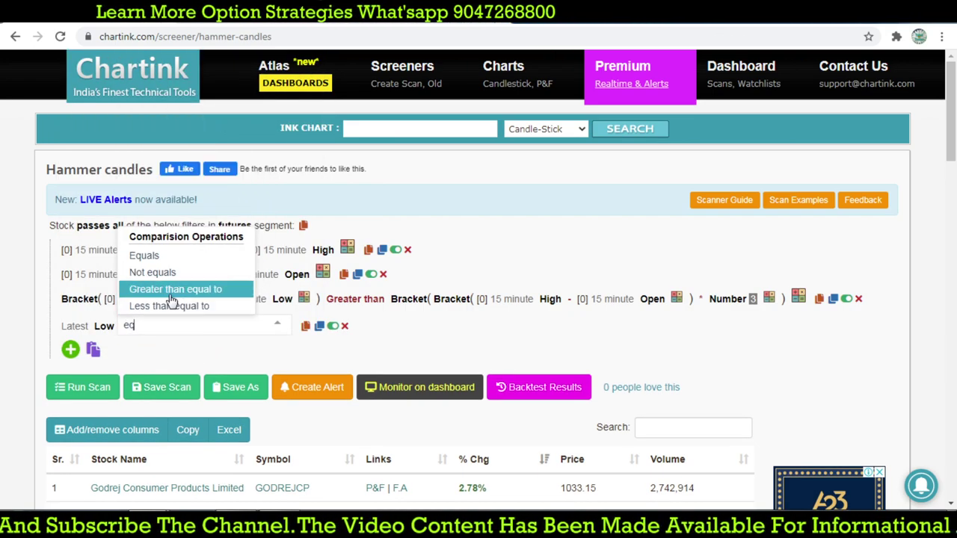
click(144, 255)
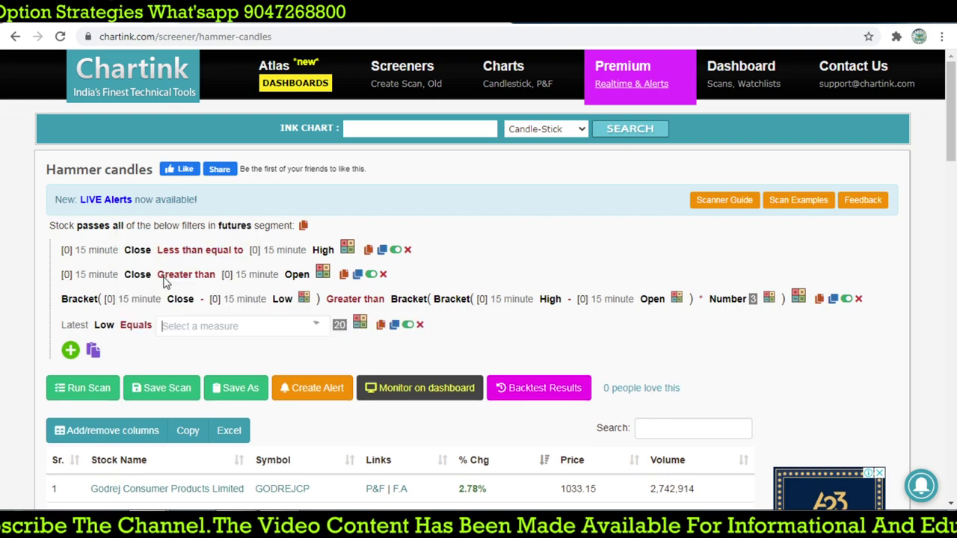
text(late)
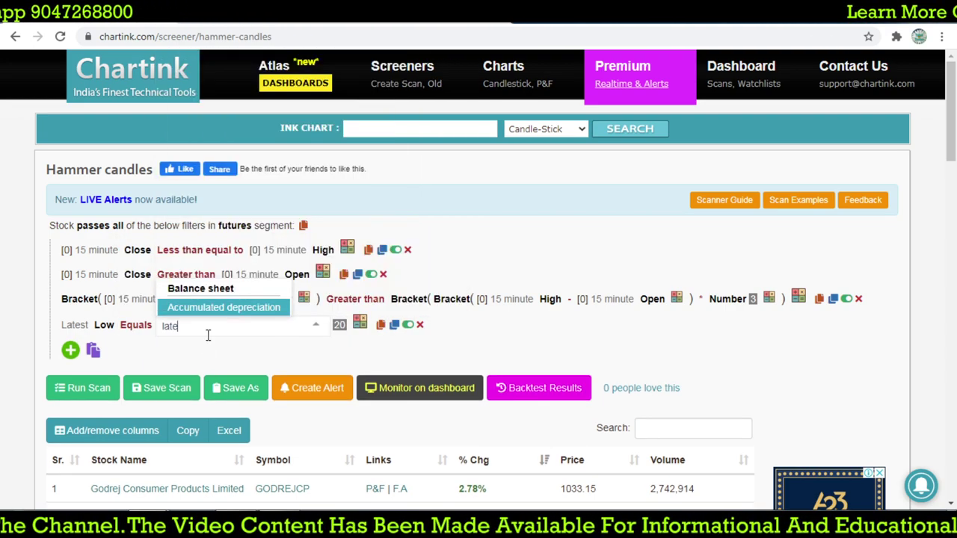
text(low)
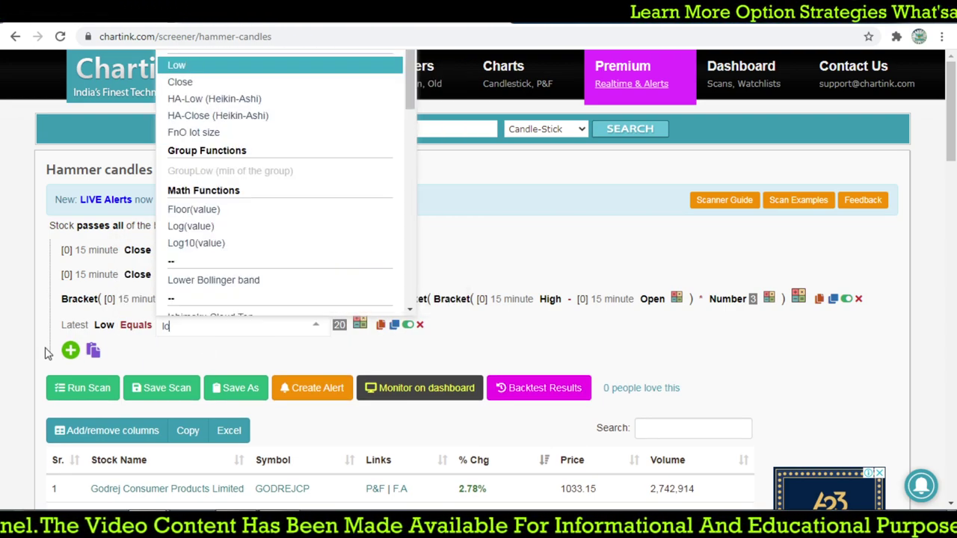
click(210, 70)
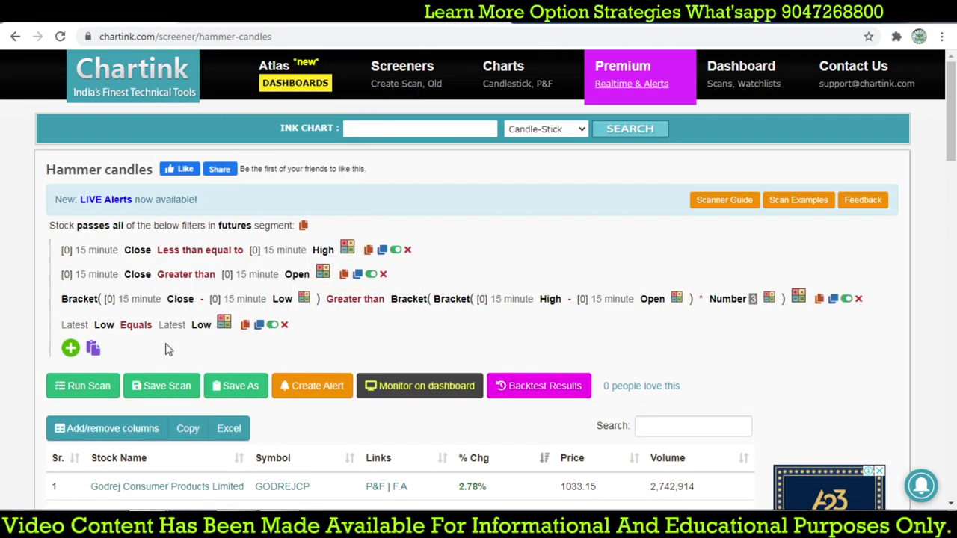
Set the left-hand Low to 15 minute and rerun the scan.
click(76, 325)
text(15)
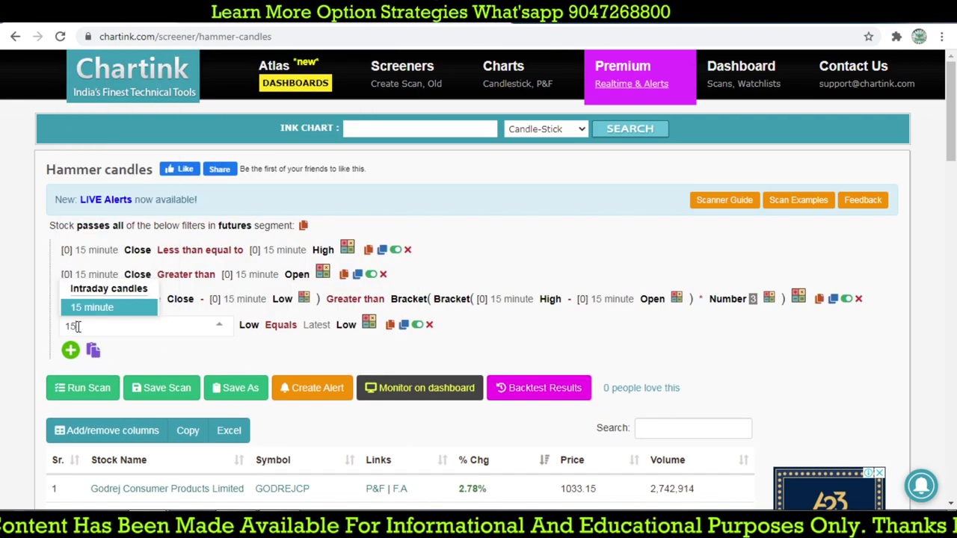
key(Return)
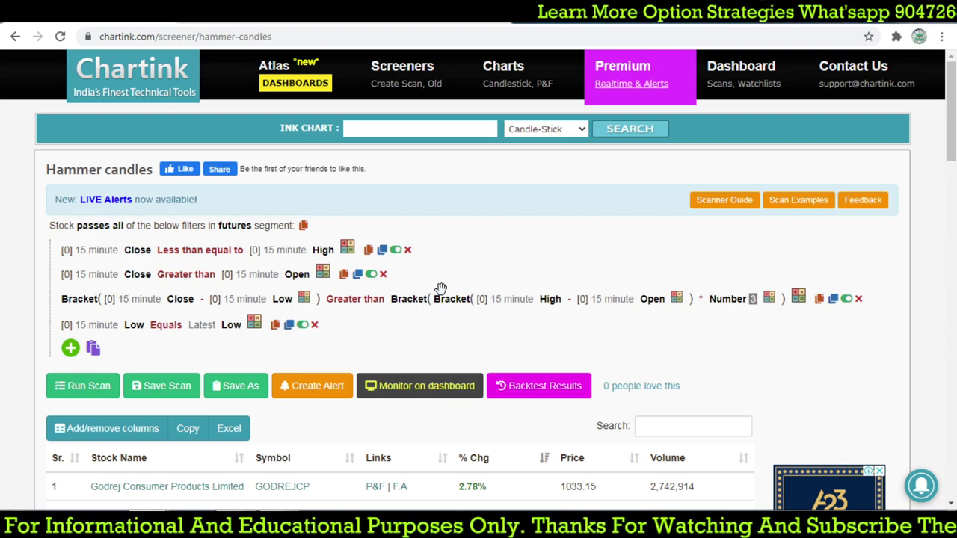
click(94, 386)
Load the ASHOKLEY chart and zoom in on its latest 15-minute candles near 119.
scroll(356, 404, down, 2)
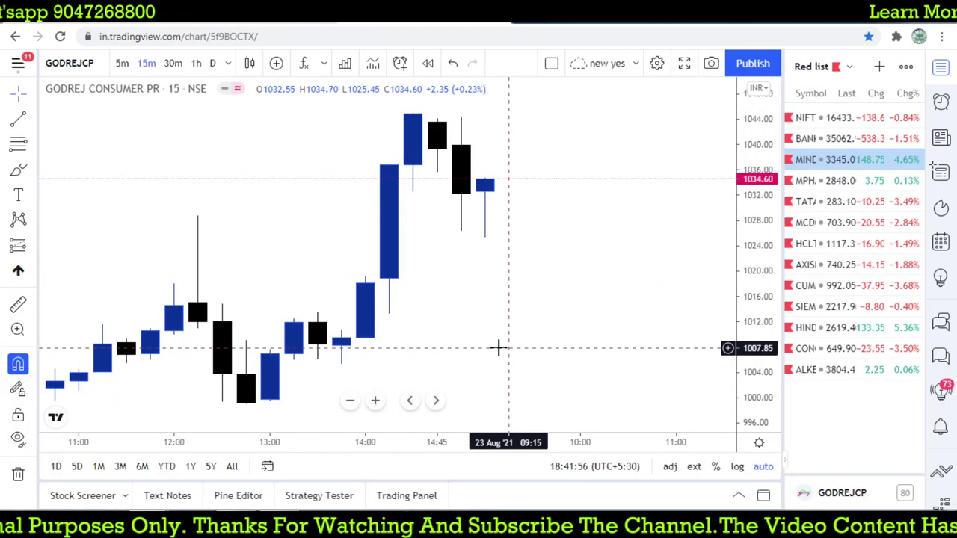
text(AS)
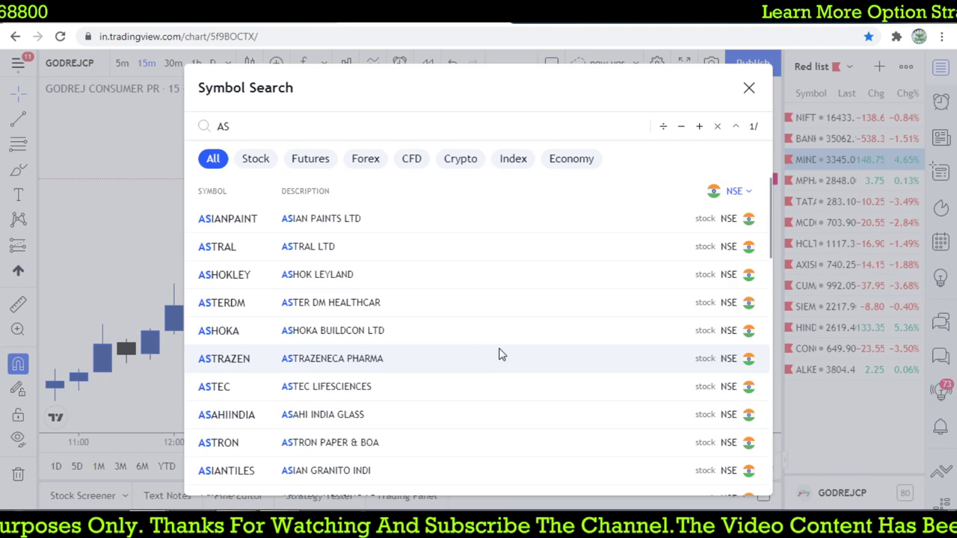
click(312, 275)
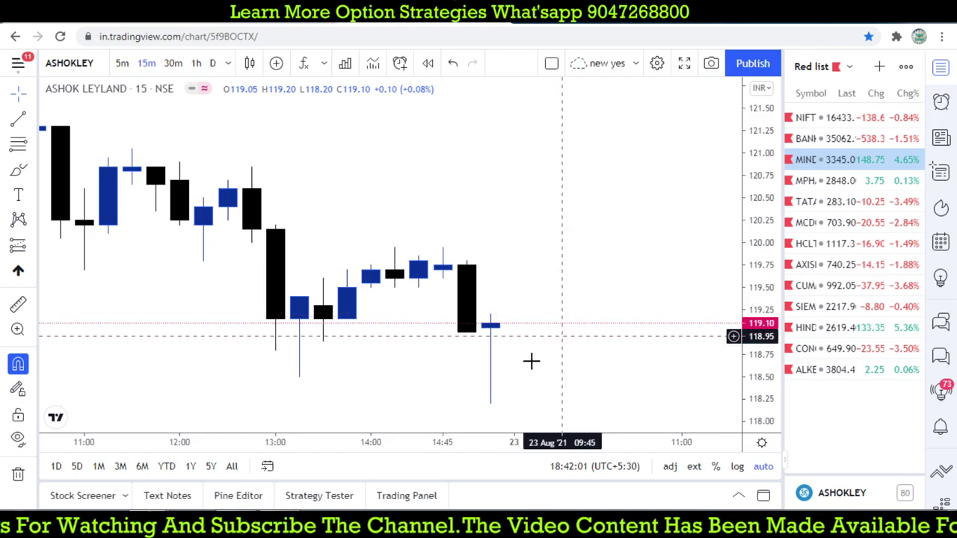
scroll(536, 295, down, 3)
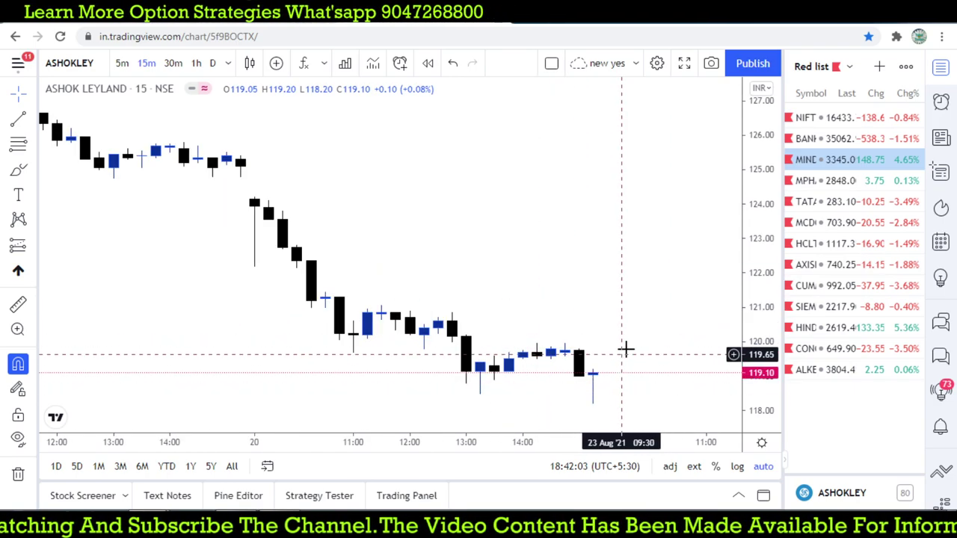
scroll(679, 317, up, 4)
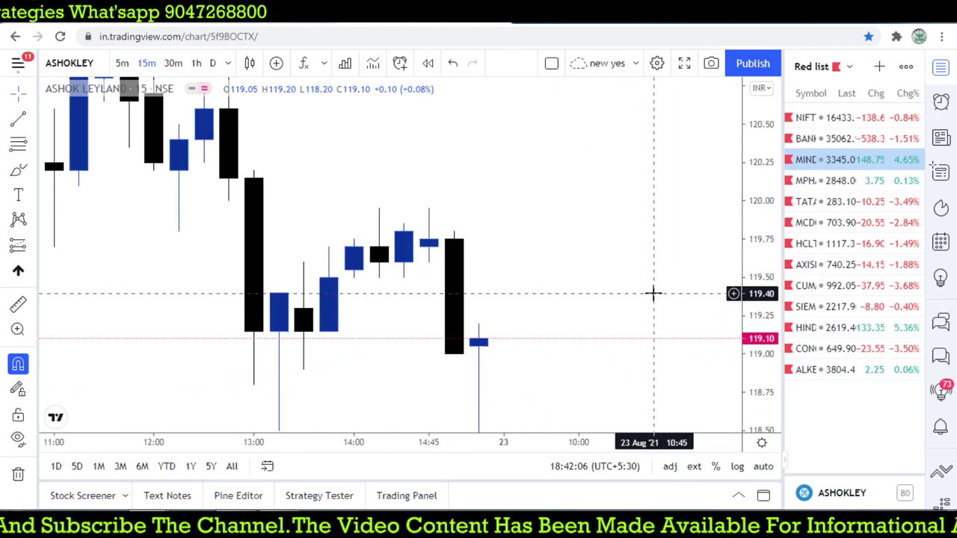
scroll(647, 306, down, 2)
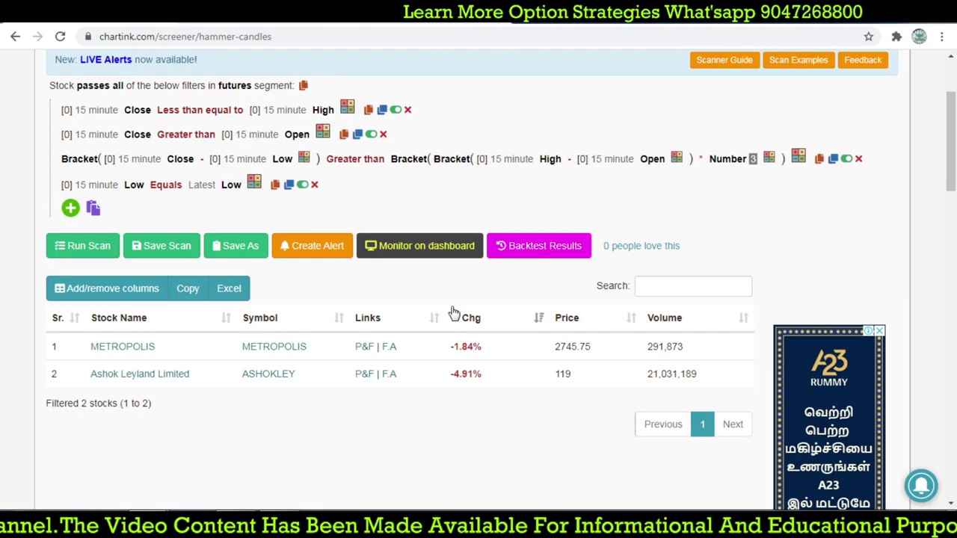
scroll(452, 314, down, 10)
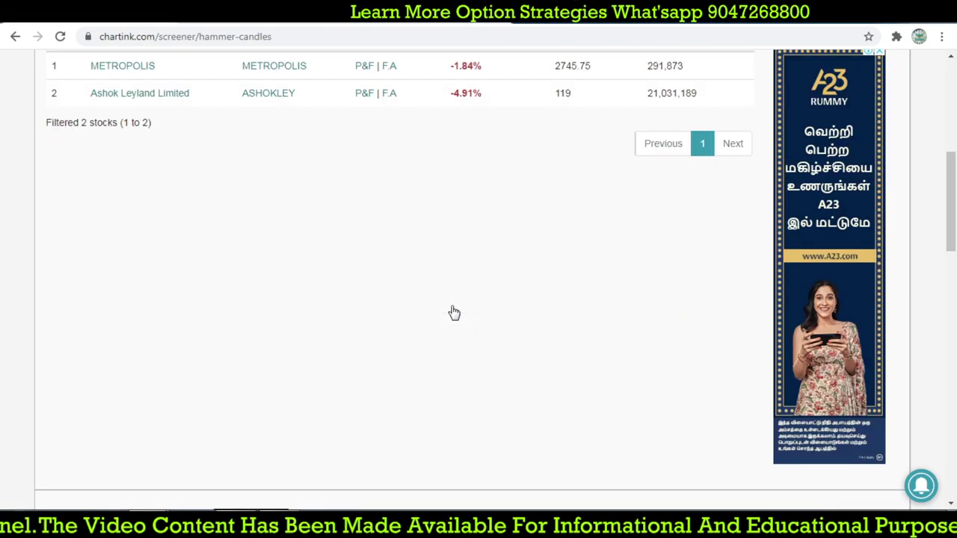
Return to all backtest results and save the scan as hammer candles.
scroll(111, 166, up, 1)
click(110, 165)
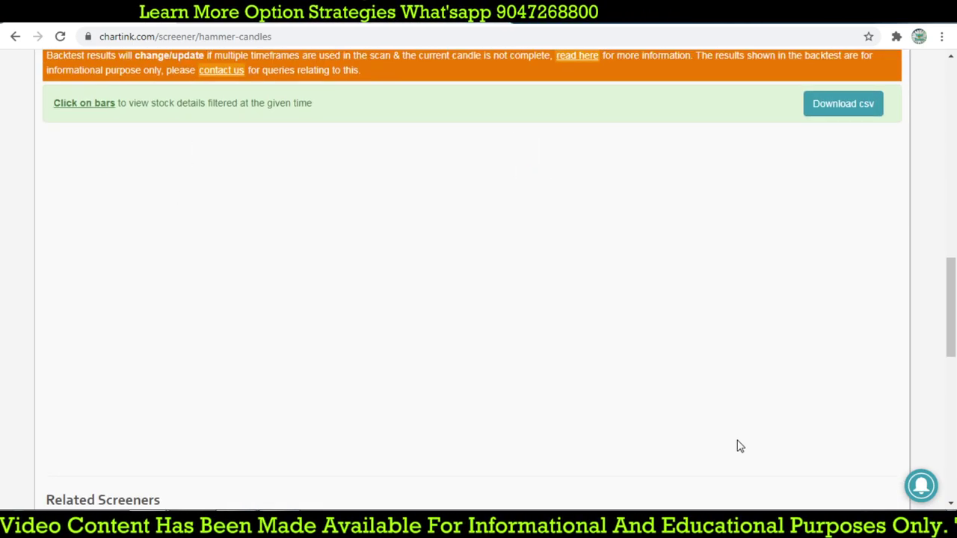
scroll(737, 446, down, 8)
scroll(737, 446, up, 8)
scroll(623, 324, up, 10)
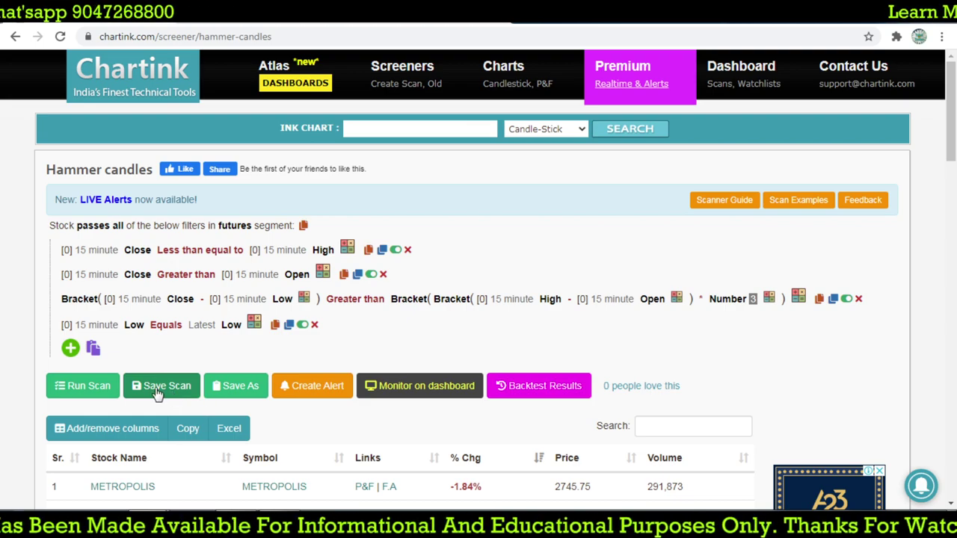
click(157, 390)
click(77, 268)
List the stock from the 20 Aug 2021 1:00 pm industrials backtest bar, COROMANDEL.
scroll(523, 364, down, 3)
scroll(524, 363, up, 3)
scroll(523, 364, down, 6)
scroll(524, 365, down, 4)
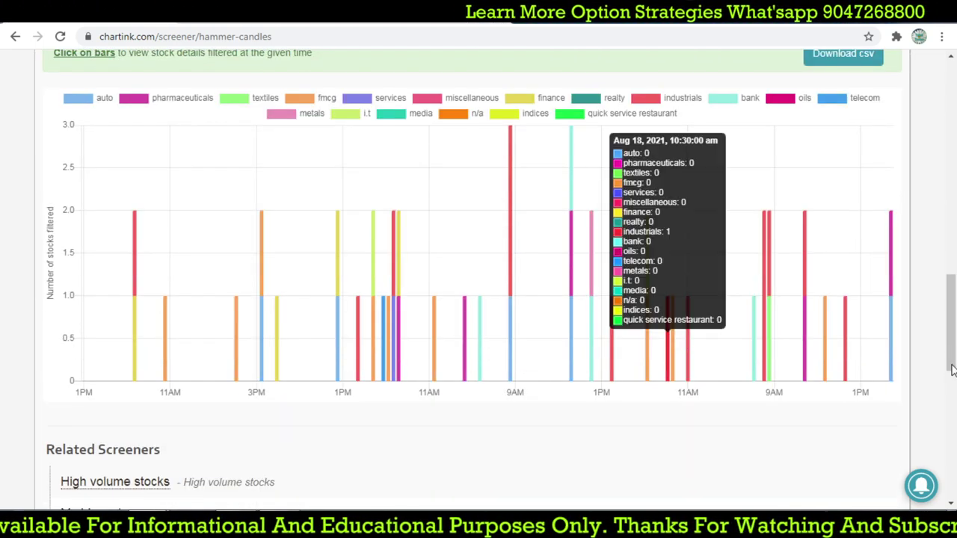
mouse_move(847, 361)
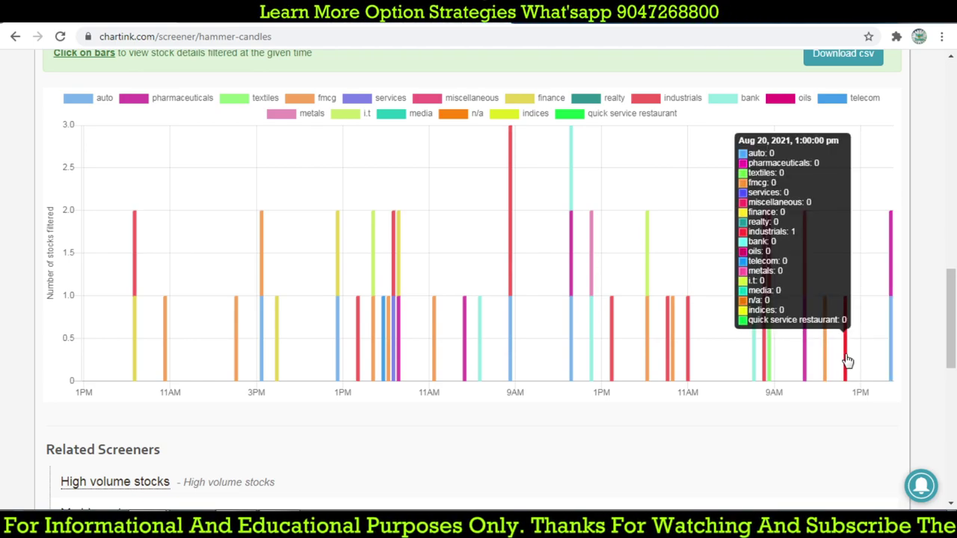
click(846, 361)
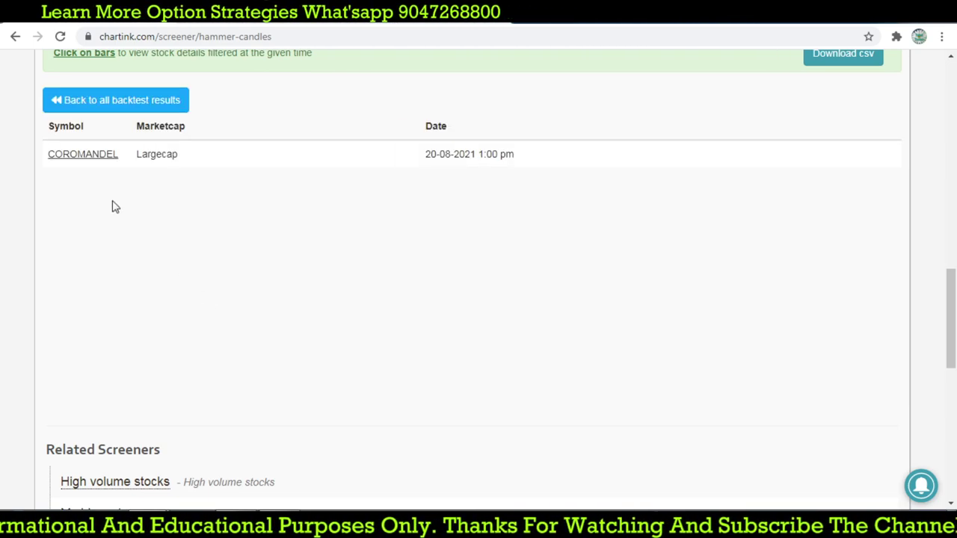
Load COROMANDEL INTL in TradingView and zoom around the 20 Aug 13:00 candle.
click(422, 22)
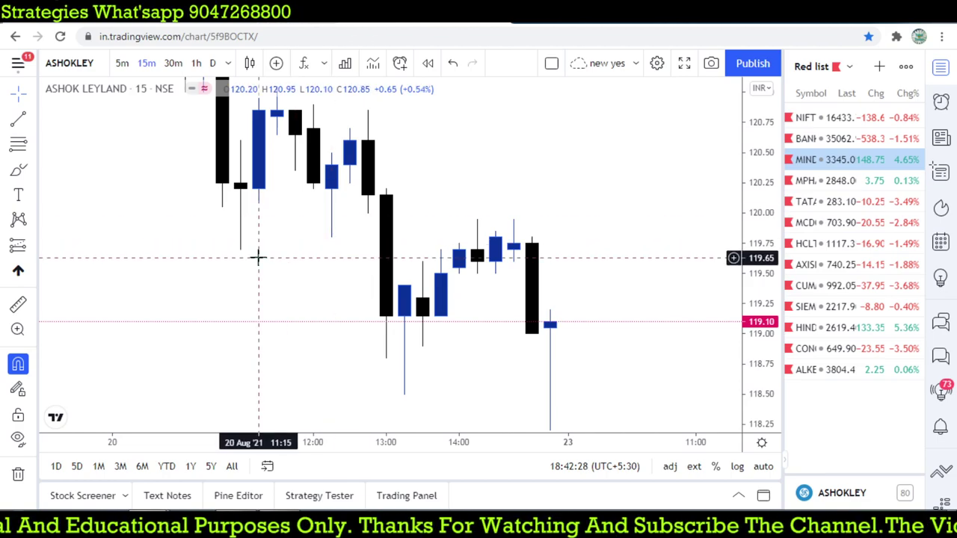
text(COR)
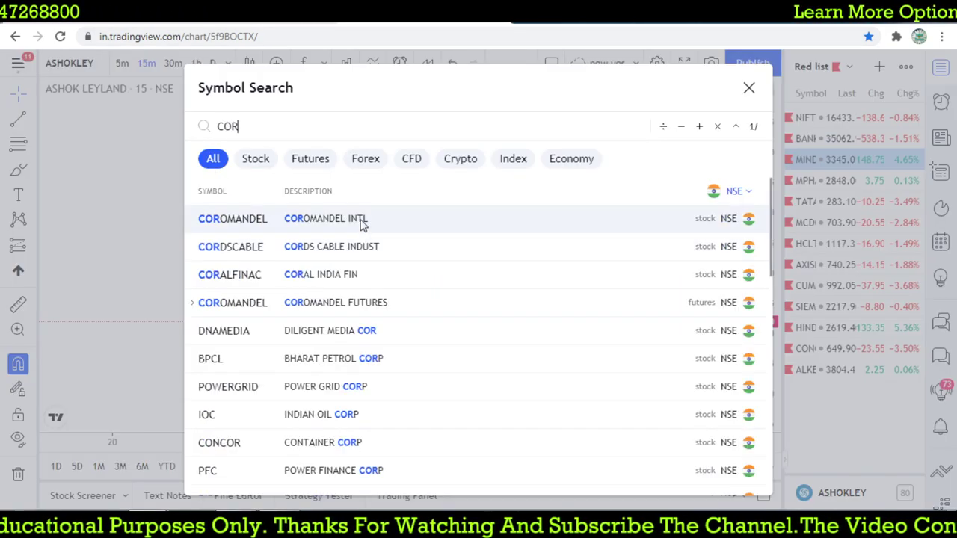
click(364, 219)
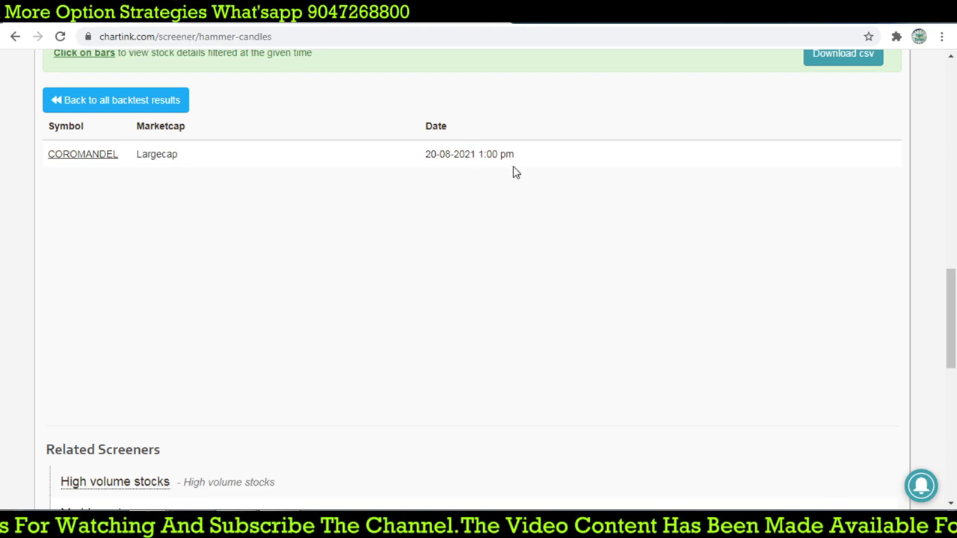
scroll(394, 299, up, 5)
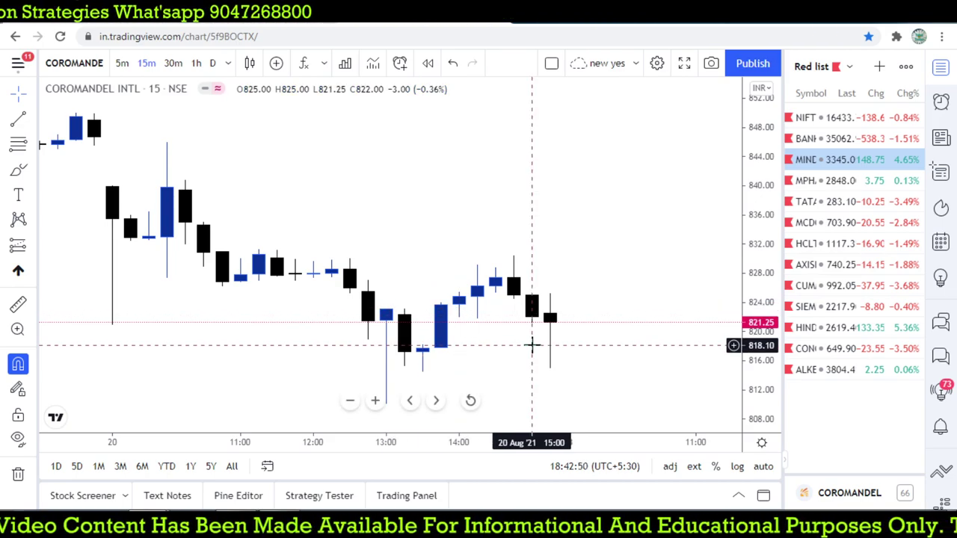
scroll(508, 344, down, 2)
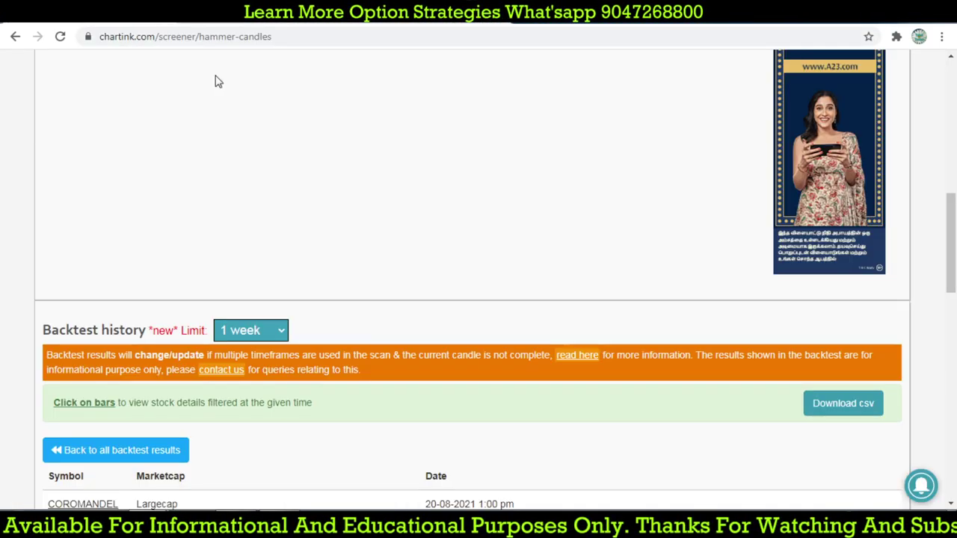
scroll(742, 393, down, 2)
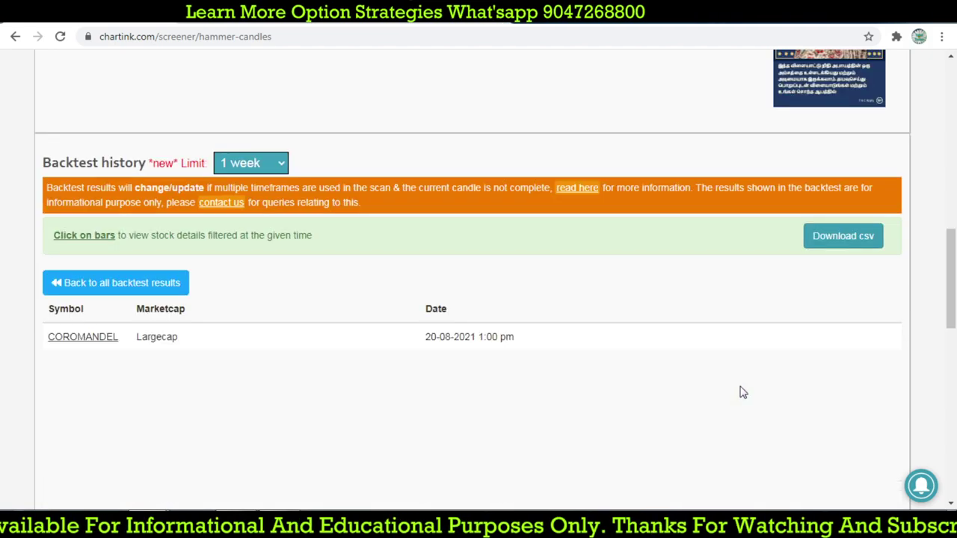
scroll(741, 391, down, 2)
In Chartink, list the stock behind another backtest results bar.
click(81, 171)
scroll(826, 307, down, 3)
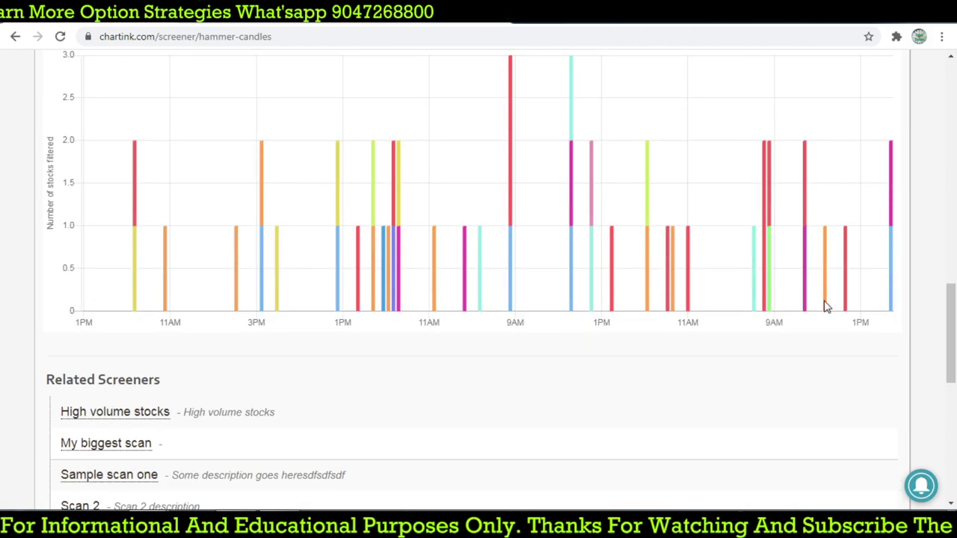
click(825, 303)
scroll(346, 303, up, 2)
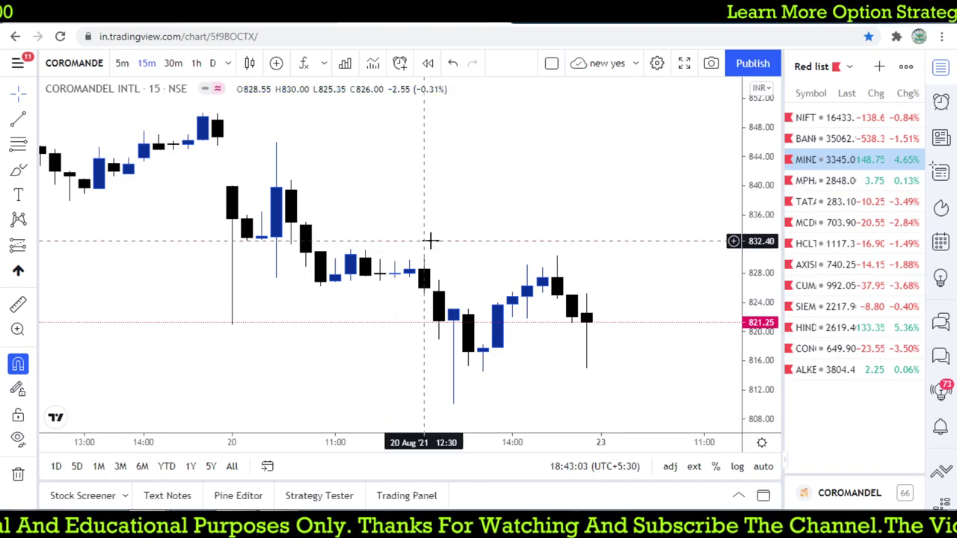
Review the MCDOWELL_N chart near 20 Aug 12:00, then return to Chartink's full backtest results.
text(MCD)
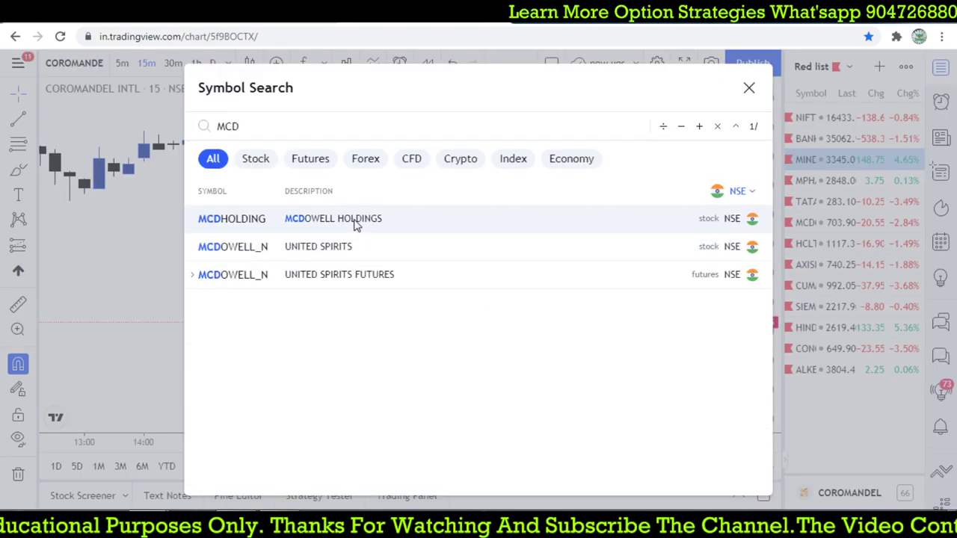
click(342, 246)
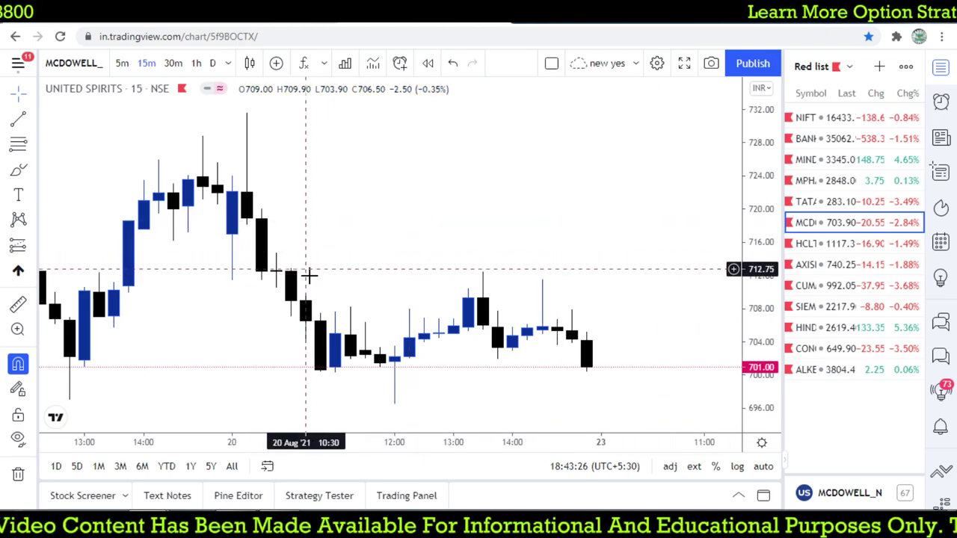
scroll(337, 273, up, 1)
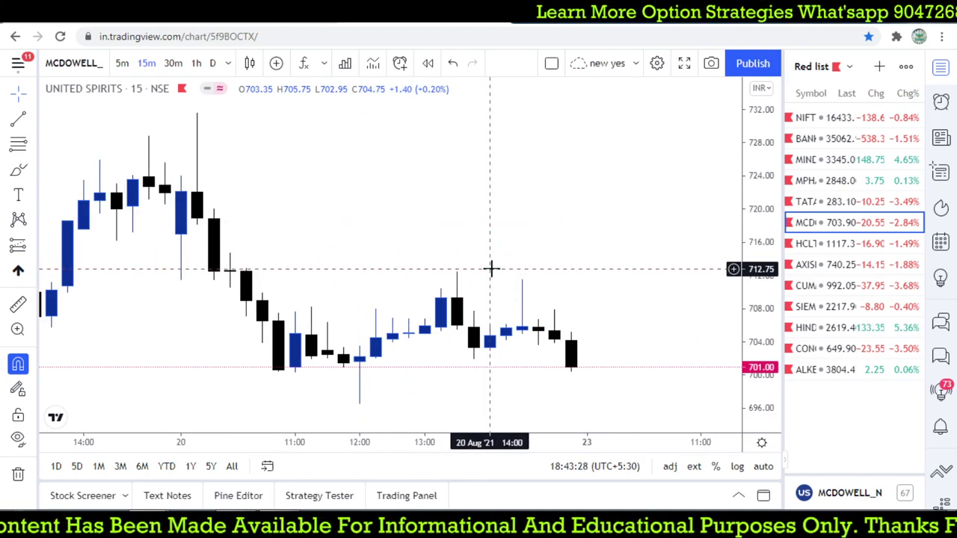
scroll(491, 269, down, 1)
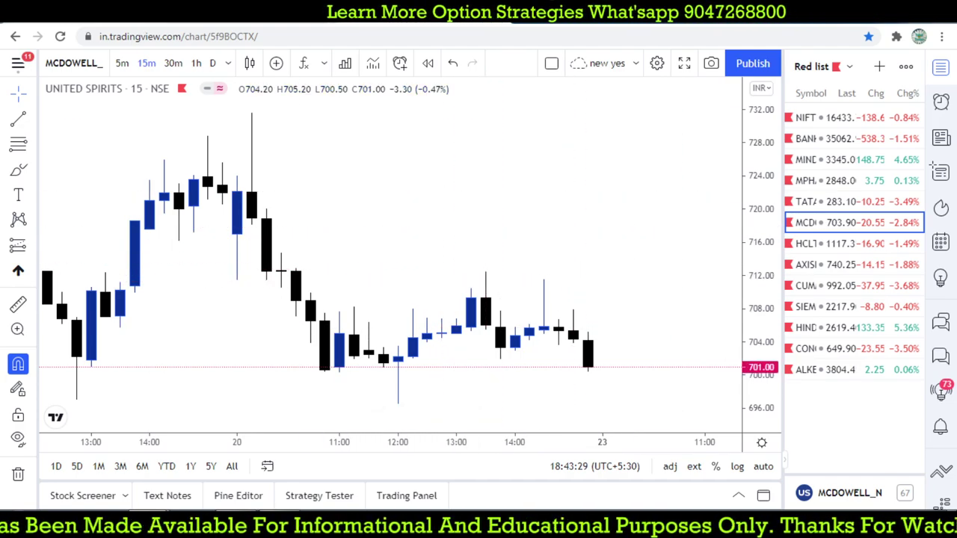
key(ctrl+Tab)
click(117, 169)
scroll(340, 299, up, 5)
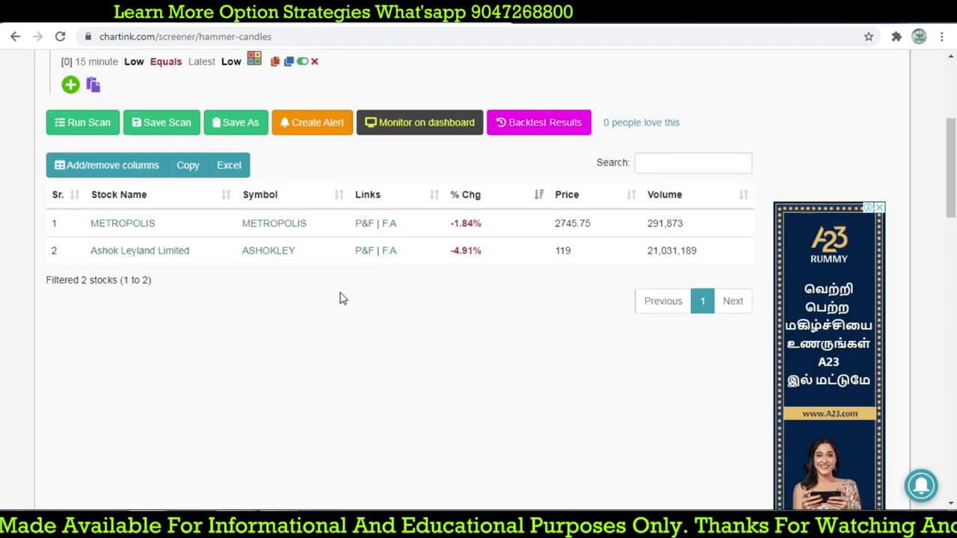
scroll(340, 299, up, 4)
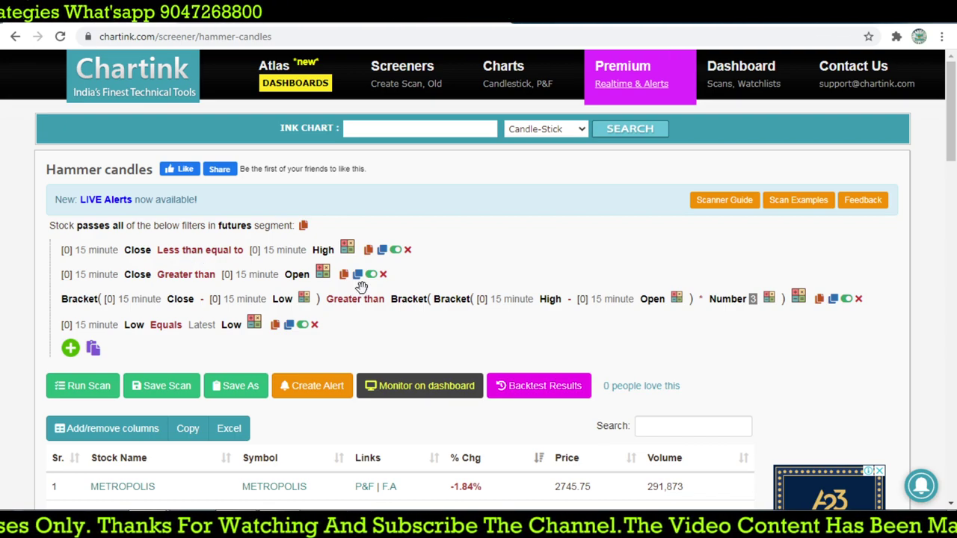
scroll(362, 288, down, 6)
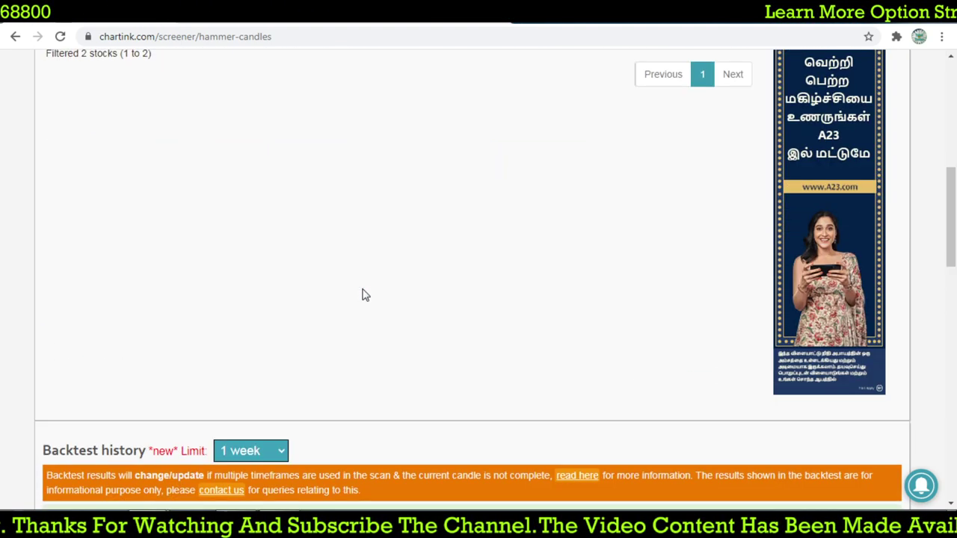
scroll(362, 294, down, 7)
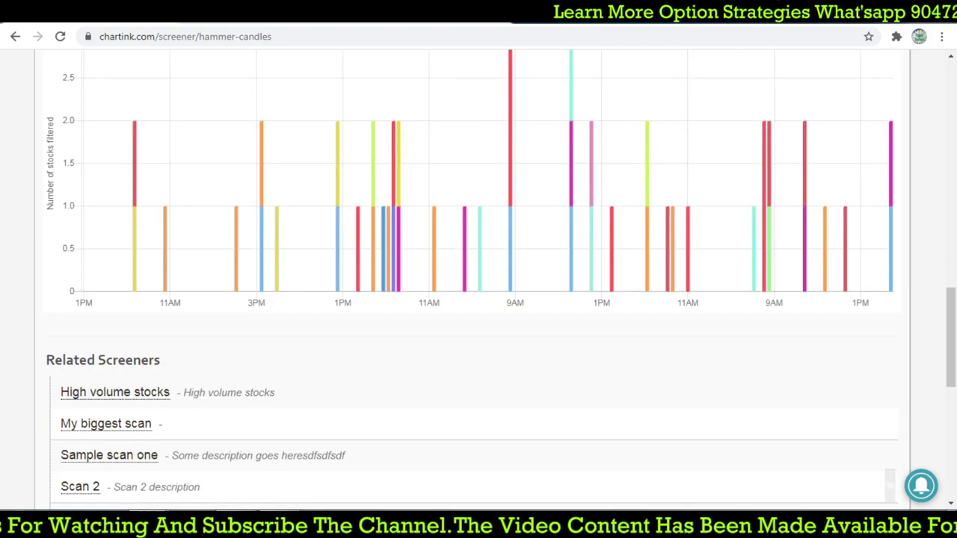
scroll(442, 327, up, 6)
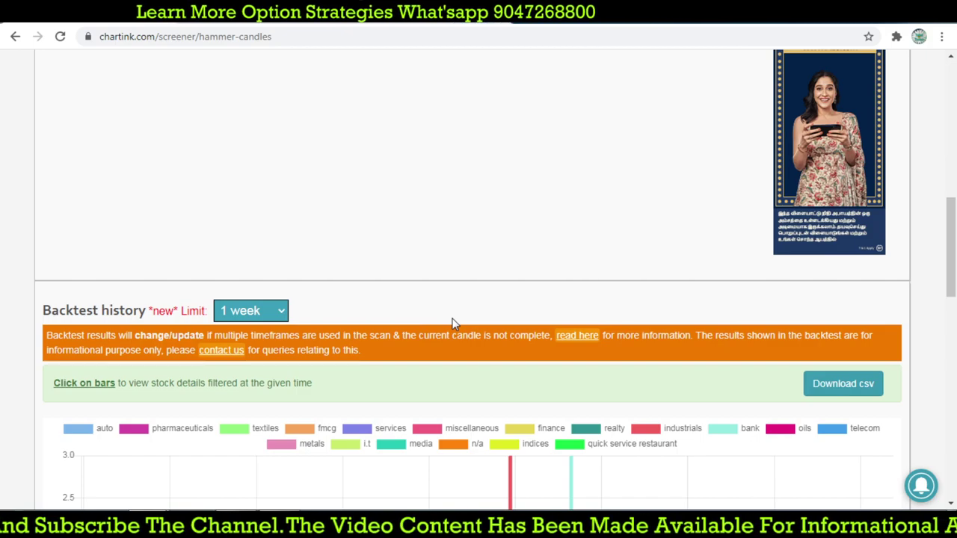
scroll(406, 338, up, 10)
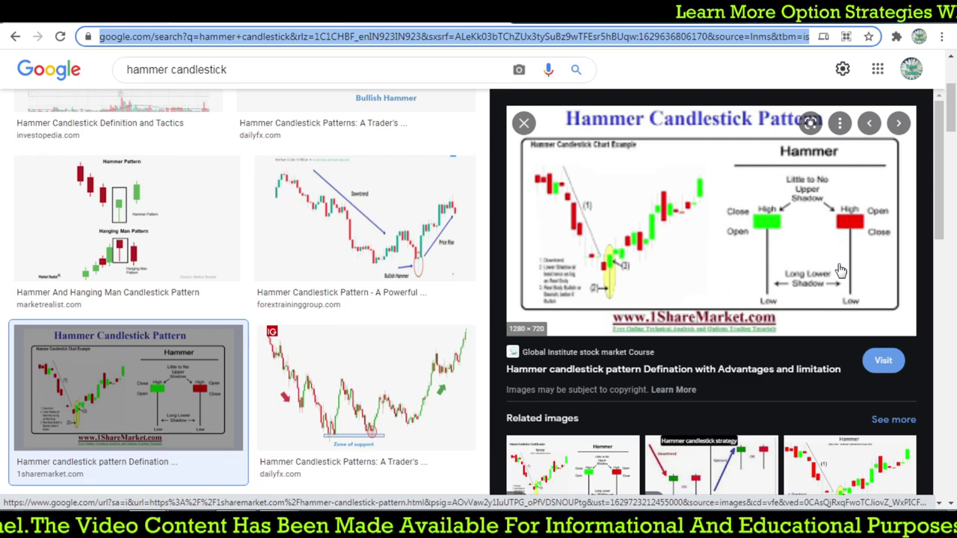
Search images for 'shooting star candlestick pattern' and enlarge the commodity.com diagram.
triple_click(280, 69)
text(sh)
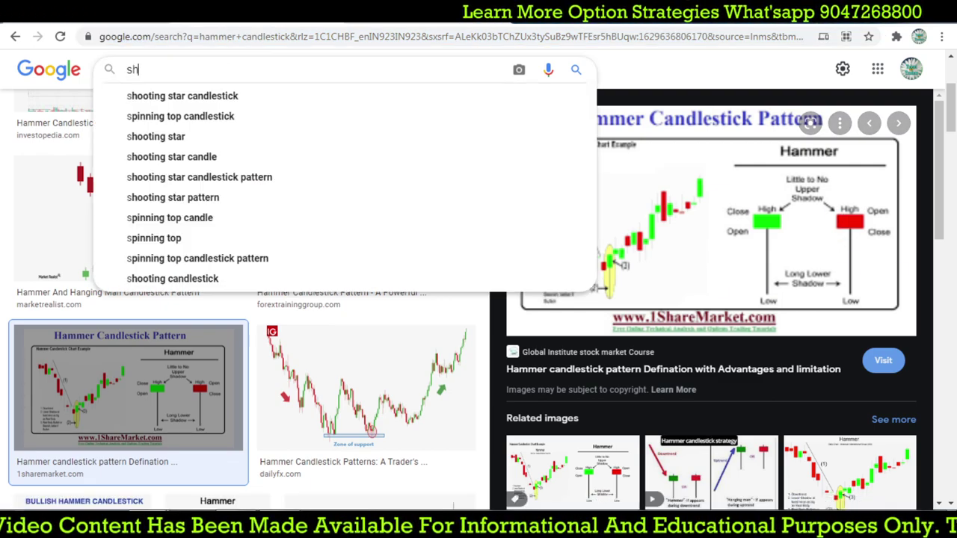
text(o)
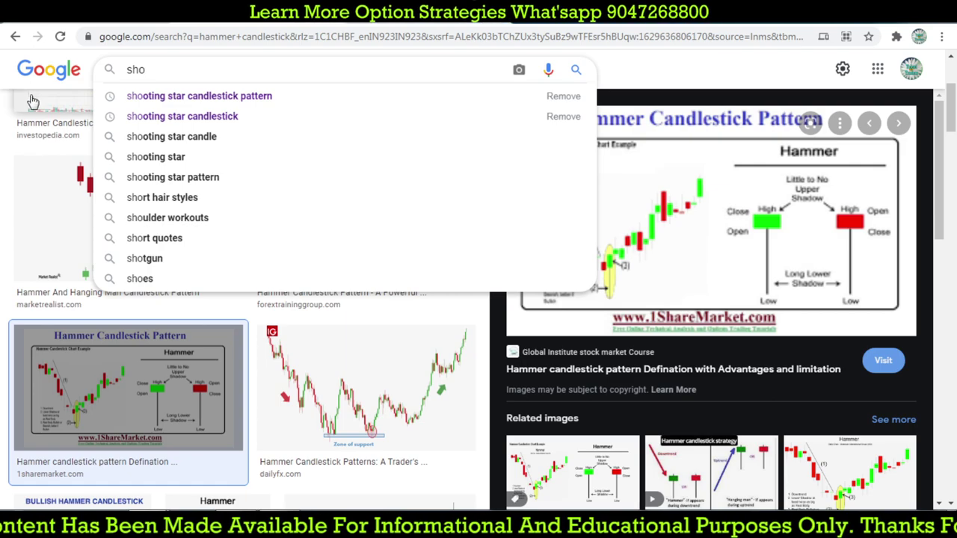
click(168, 96)
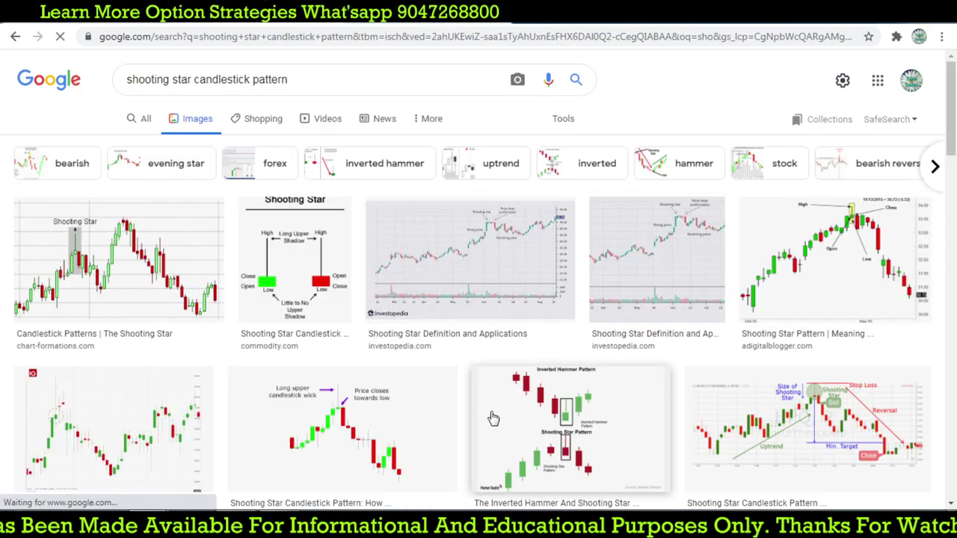
click(297, 298)
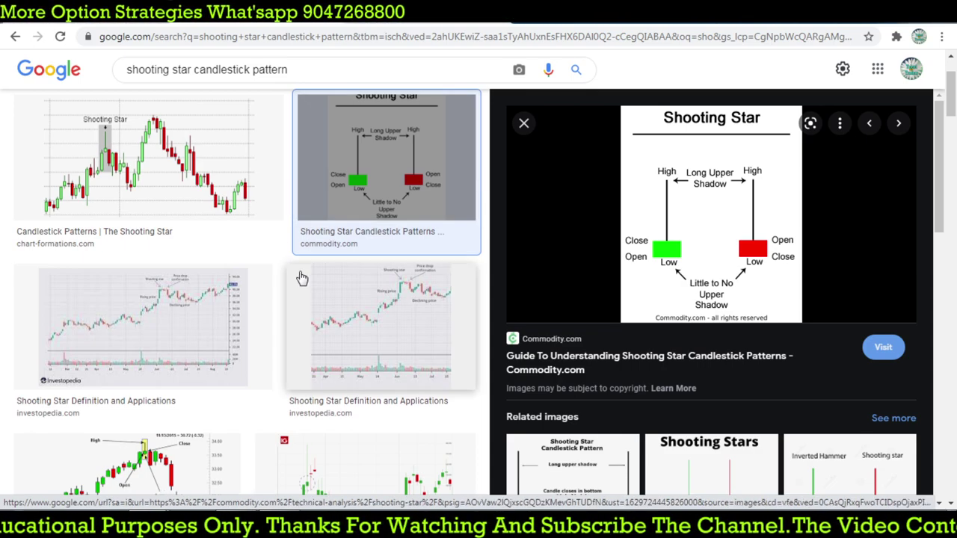
scroll(304, 278, up, 2)
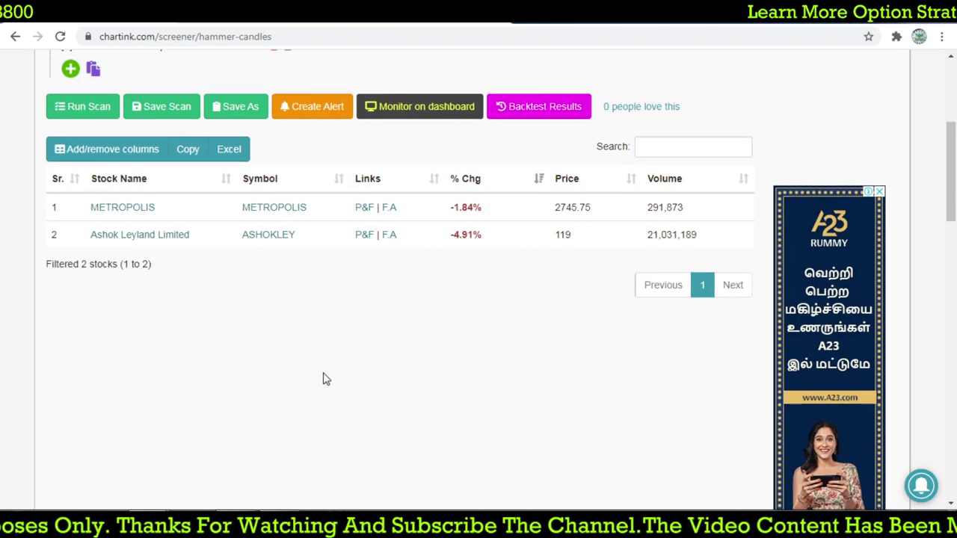
scroll(324, 378, up, 3)
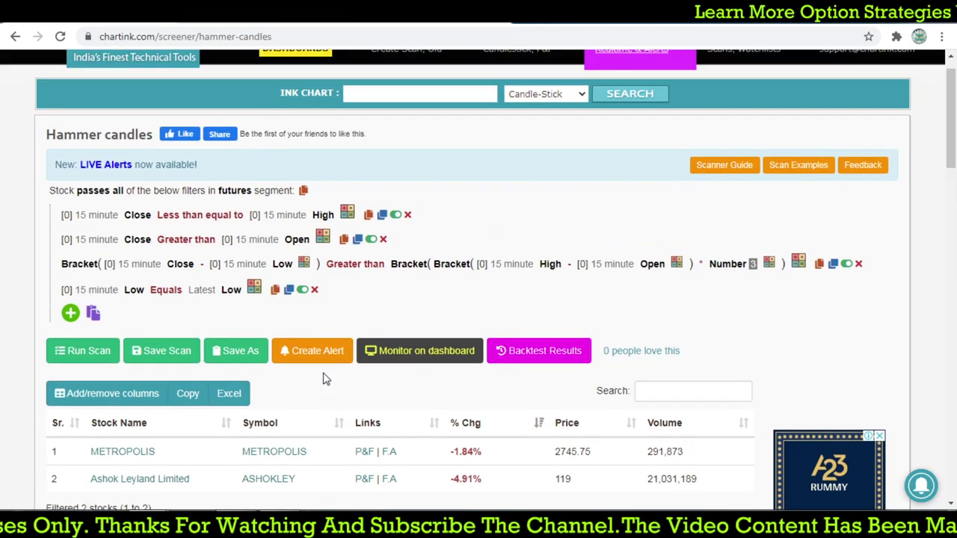
Save the scan as hammer candles.
scroll(324, 377, up, 1)
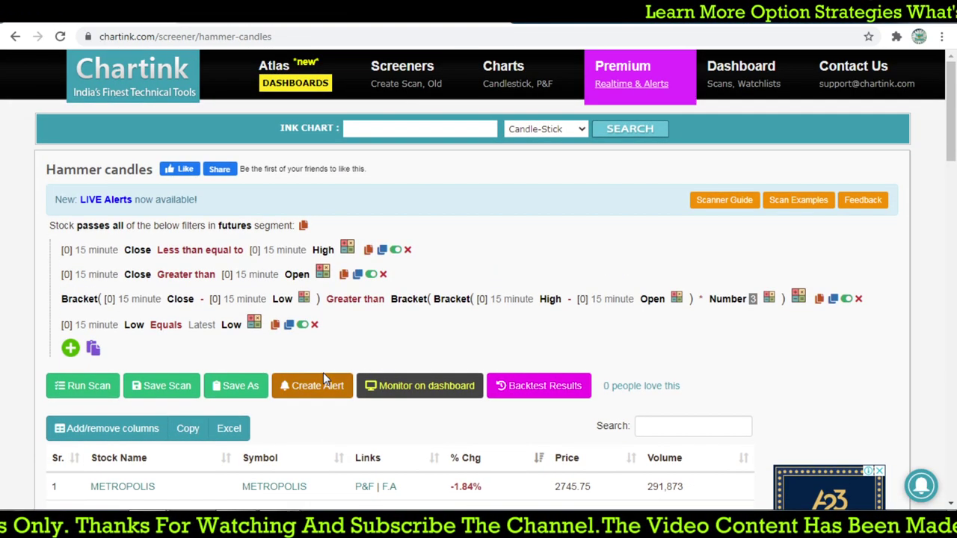
click(151, 393)
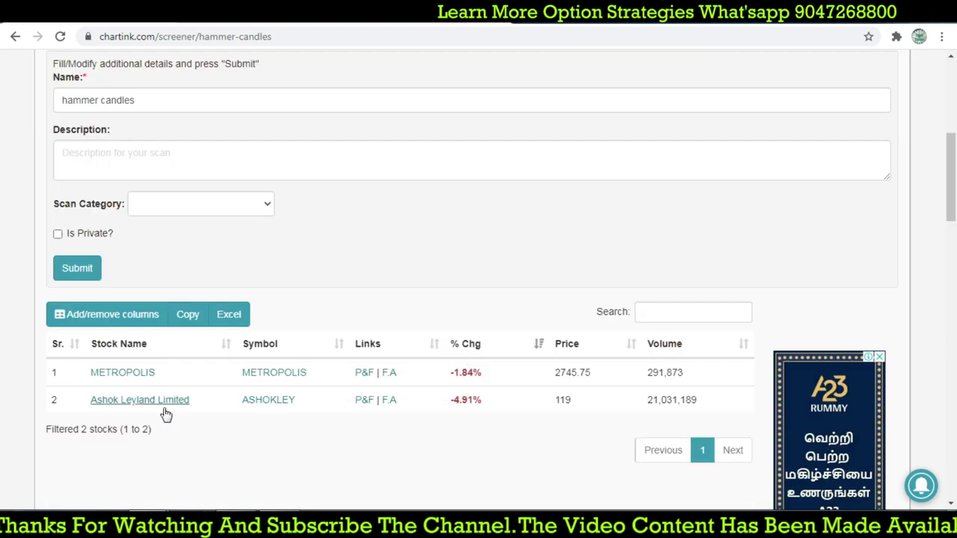
click(69, 276)
Set row 1's Close and High offsets from 15 minute to Latest.
scroll(369, 346, up, 3)
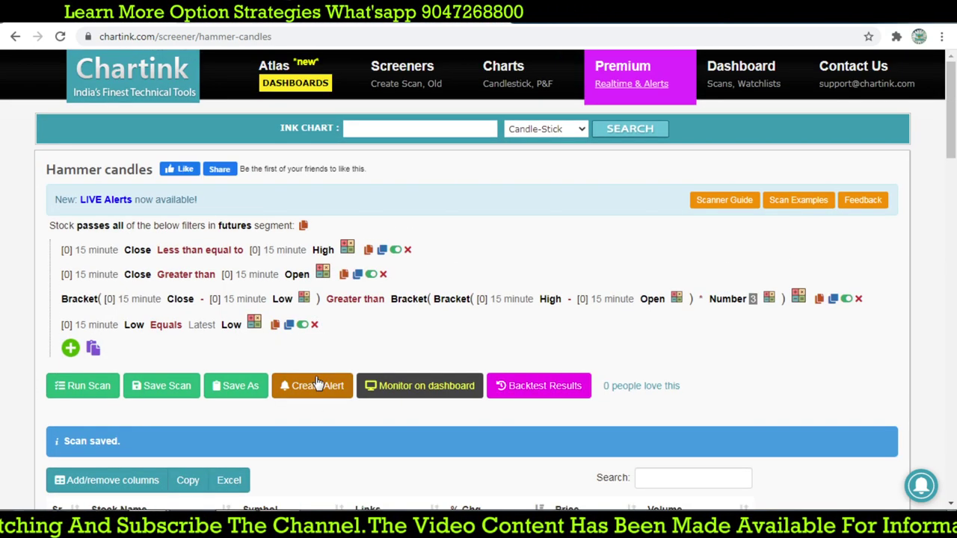
click(94, 250)
text(1d)
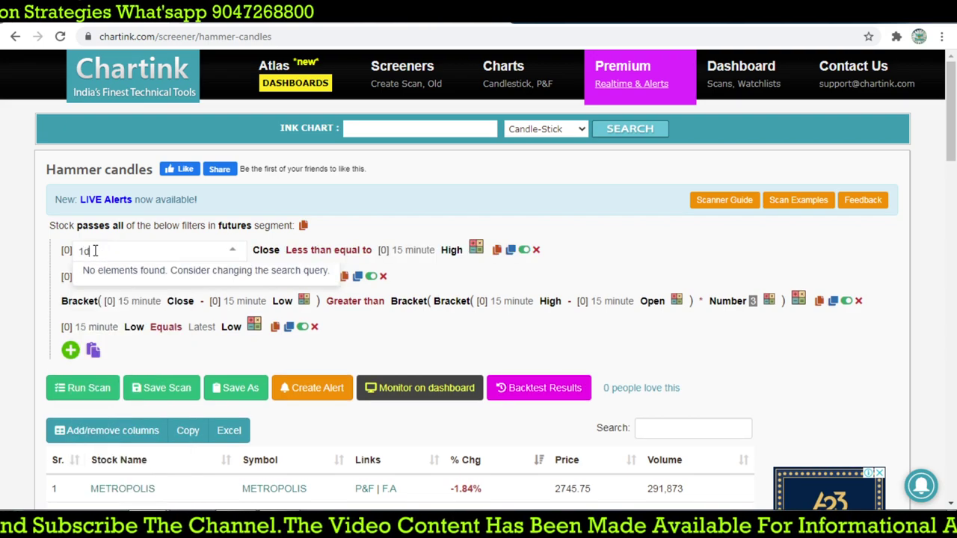
key(BackSpace)
key(BackSpace)
text(l)
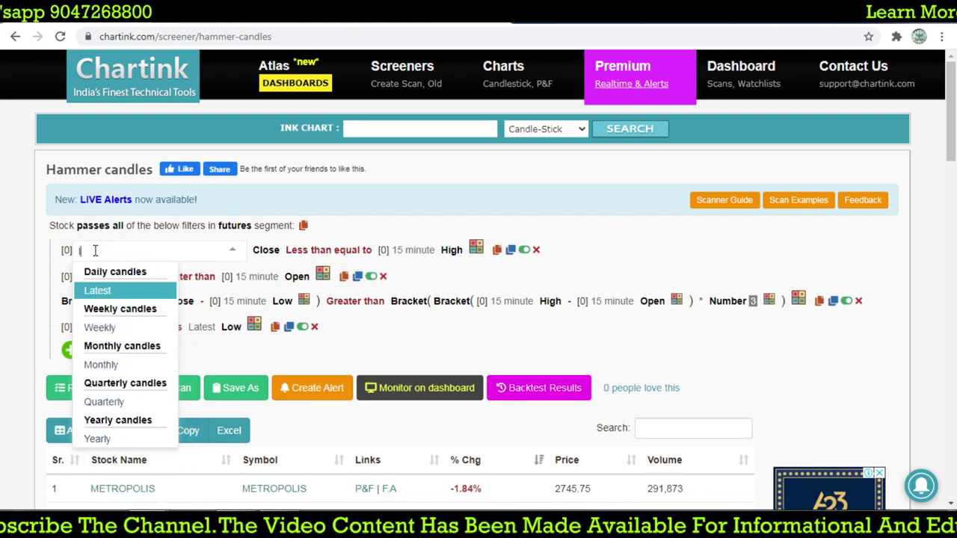
click(127, 291)
click(261, 249)
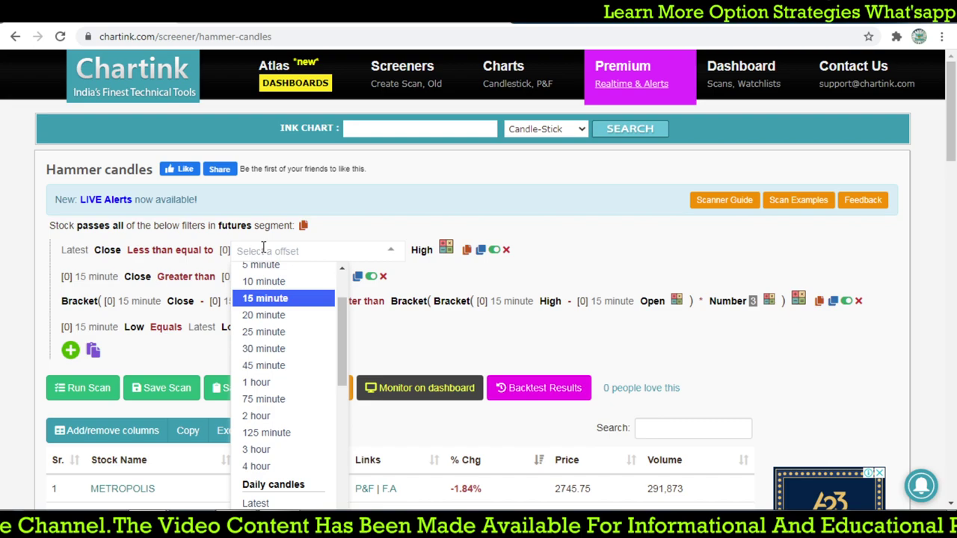
text(l)
click(256, 291)
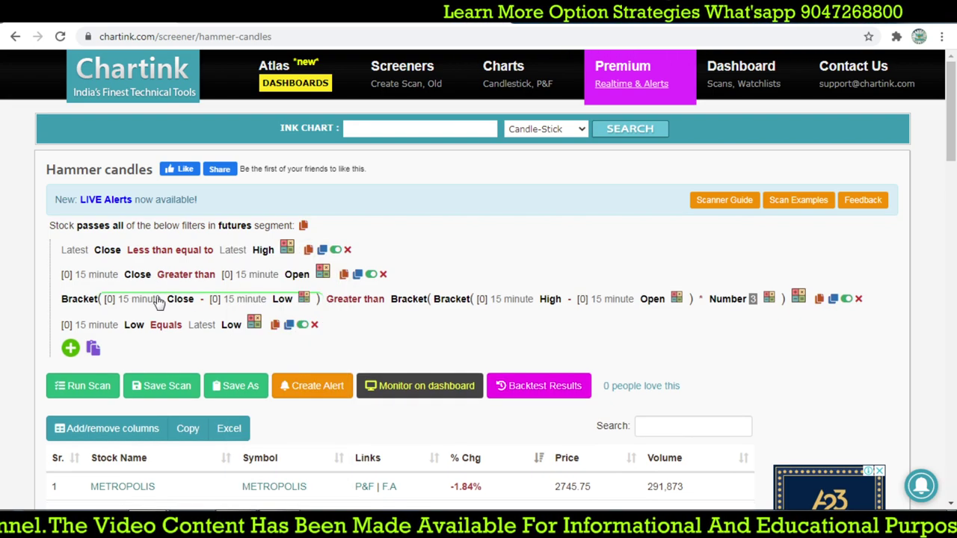
Set row 2's Close and Open offsets to Latest.
click(97, 277)
text(l)
click(98, 314)
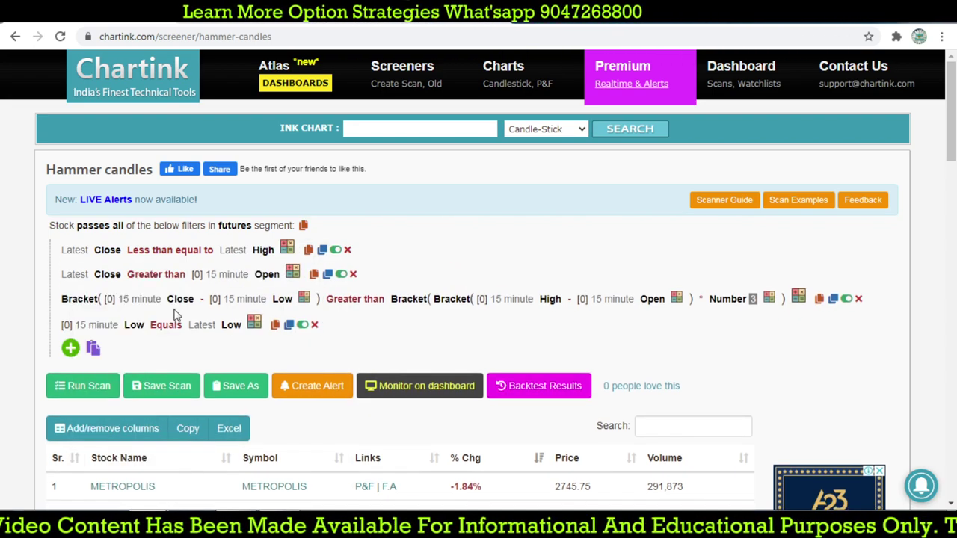
click(221, 275)
text(l)
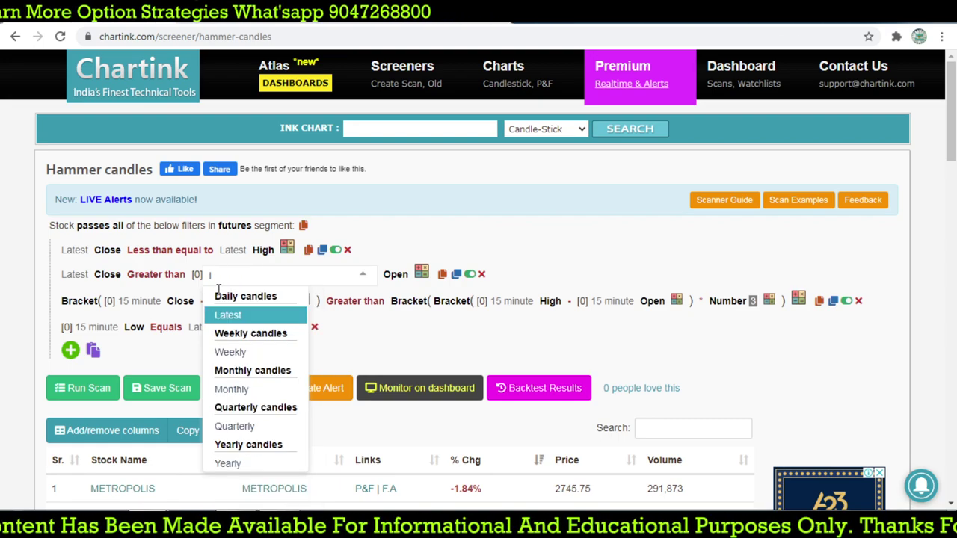
click(228, 317)
Set row 3's Close, Low, High and Open offsets to Latest.
click(135, 300)
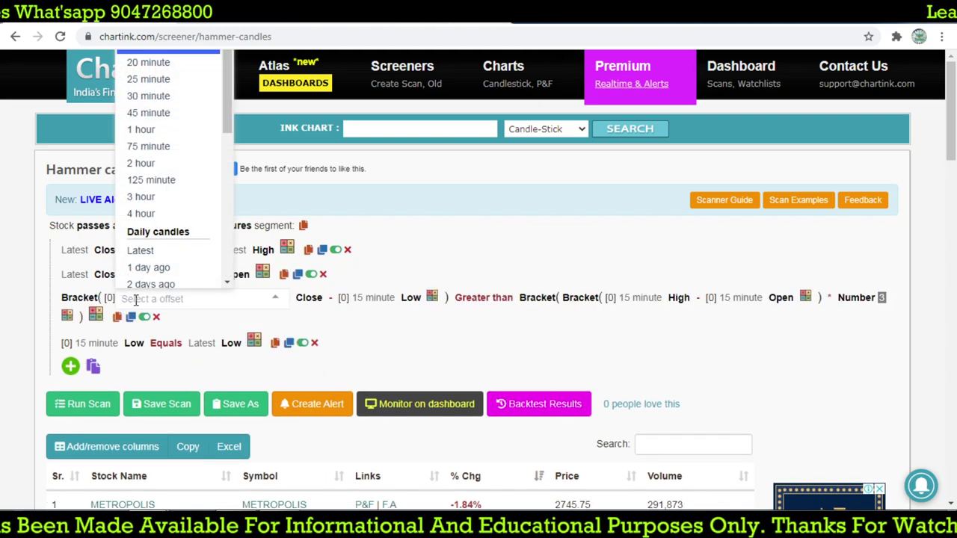
text(l)
click(140, 132)
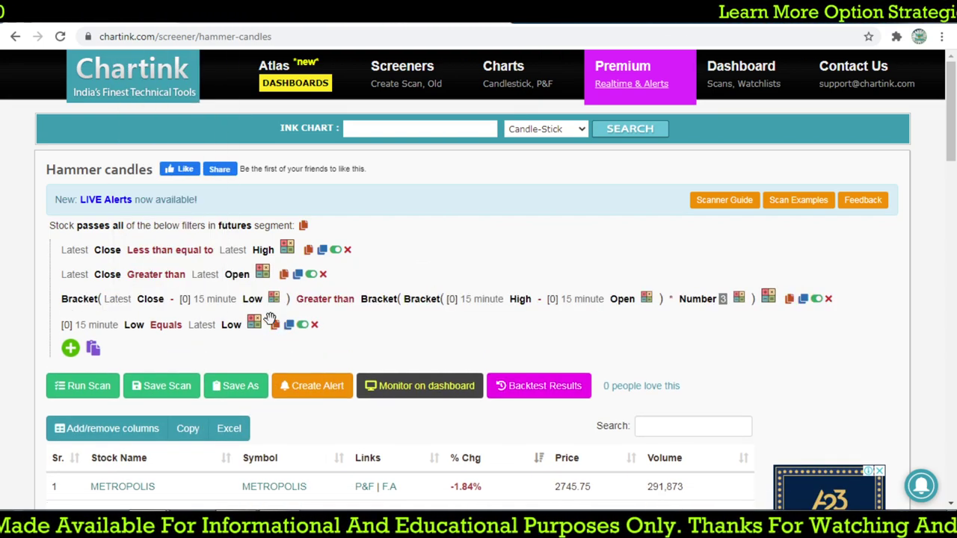
click(212, 303)
text(l)
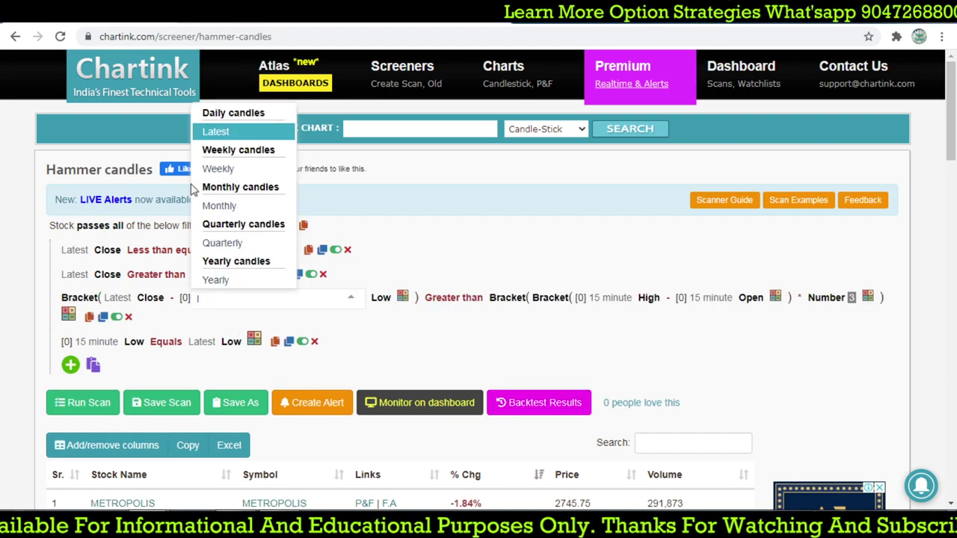
click(223, 135)
click(435, 300)
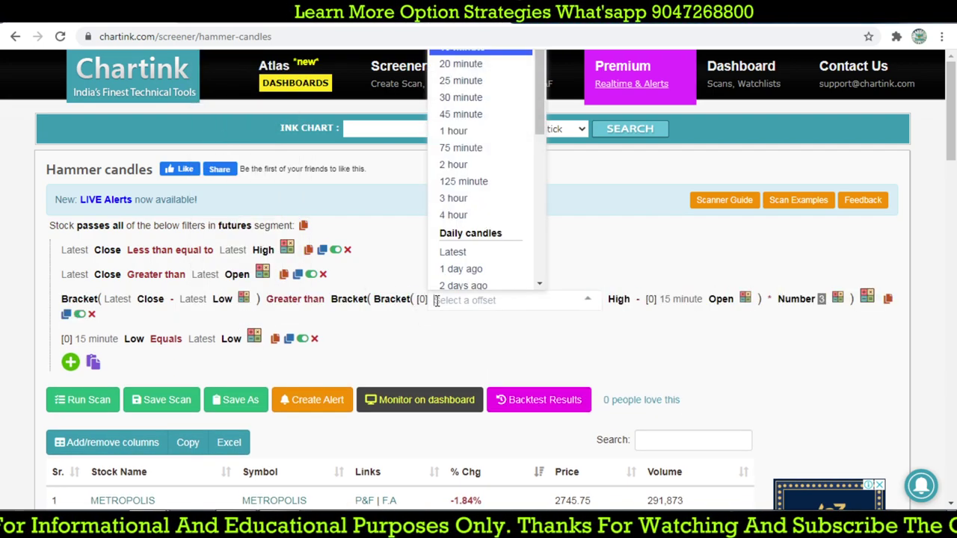
text(l)
click(453, 133)
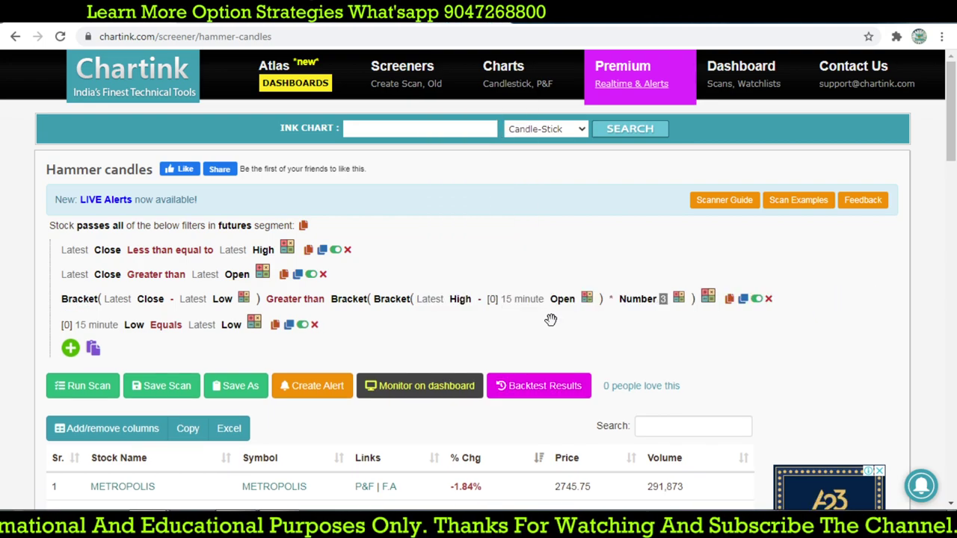
click(527, 300)
text(l)
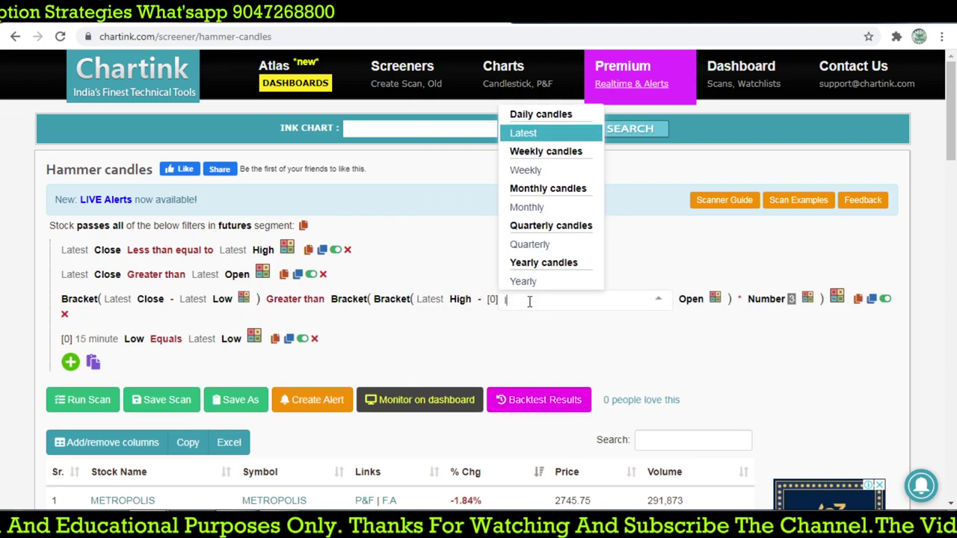
click(536, 130)
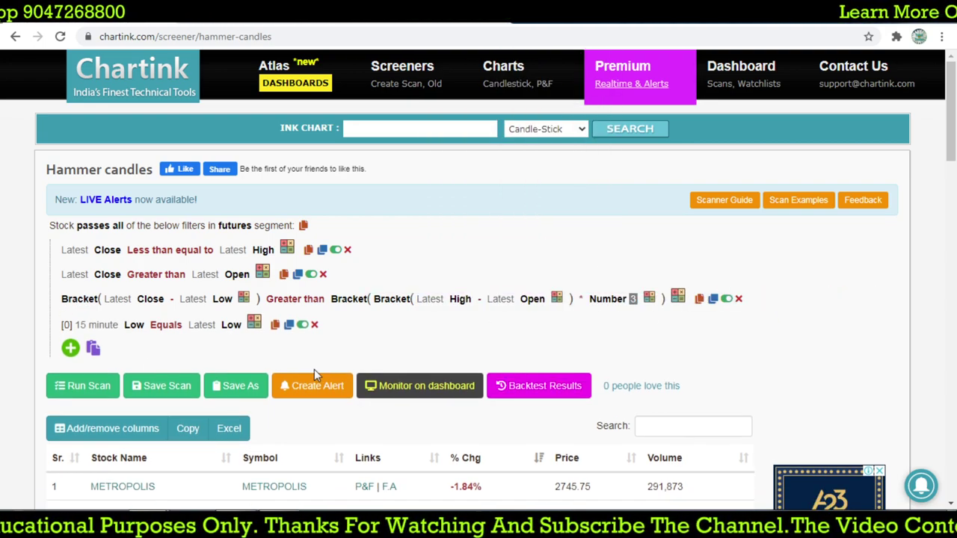
Make row 4 read Latest Low equals Monthly Low.
click(89, 326)
text(l)
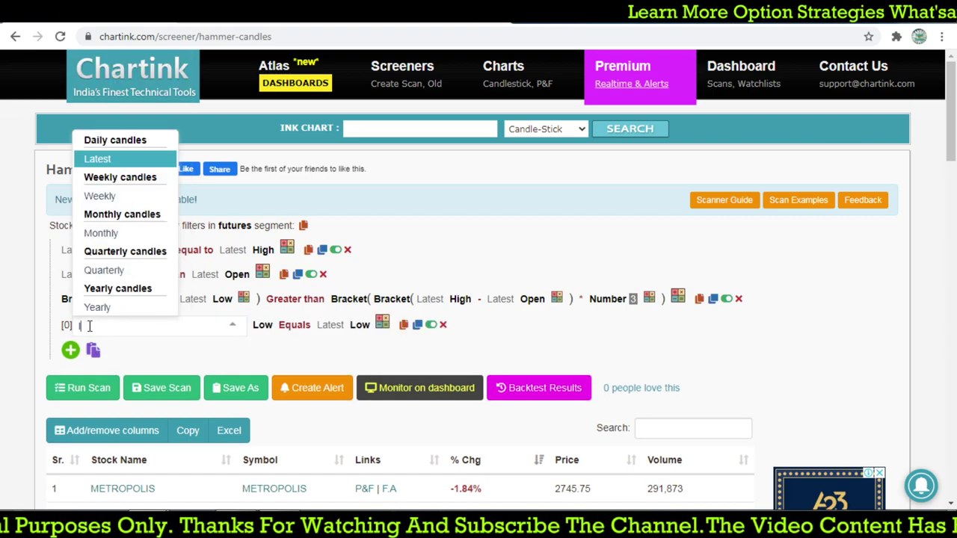
click(97, 158)
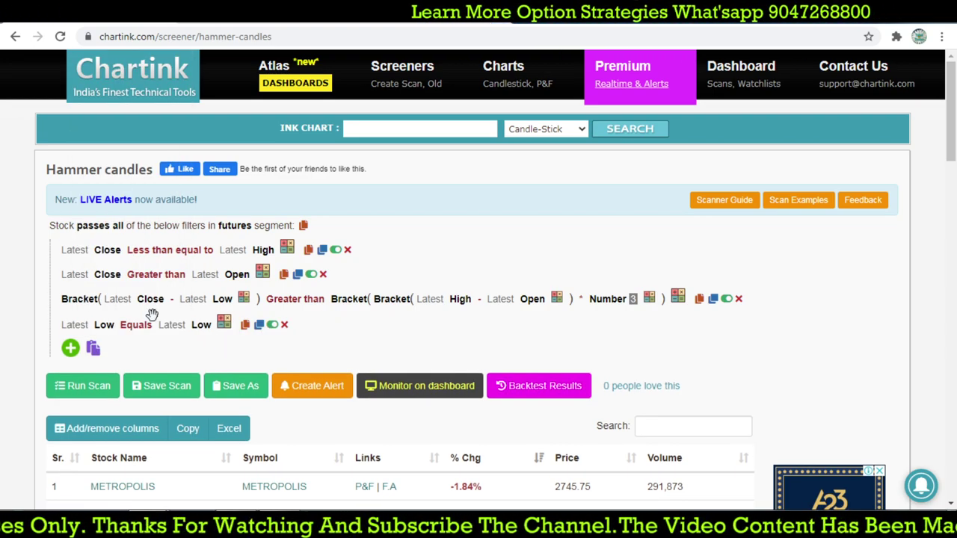
click(172, 324)
text(m)
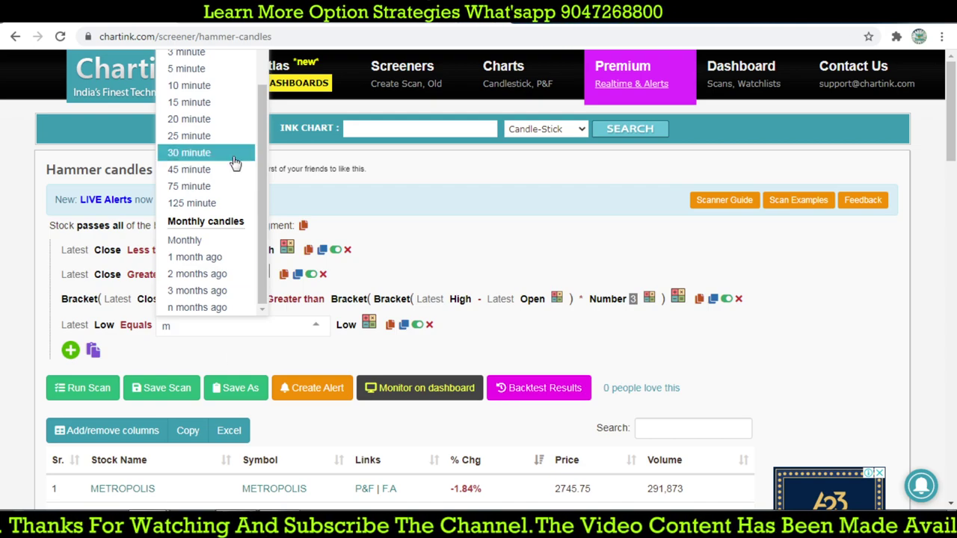
click(184, 240)
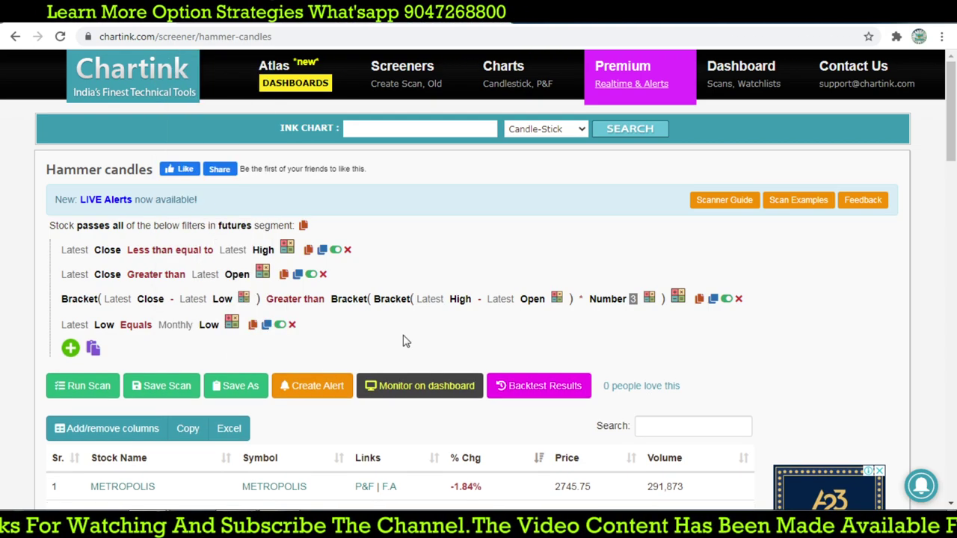
Run the daily scan and review its empty backtest chart.
click(89, 387)
scroll(374, 386, down, 5)
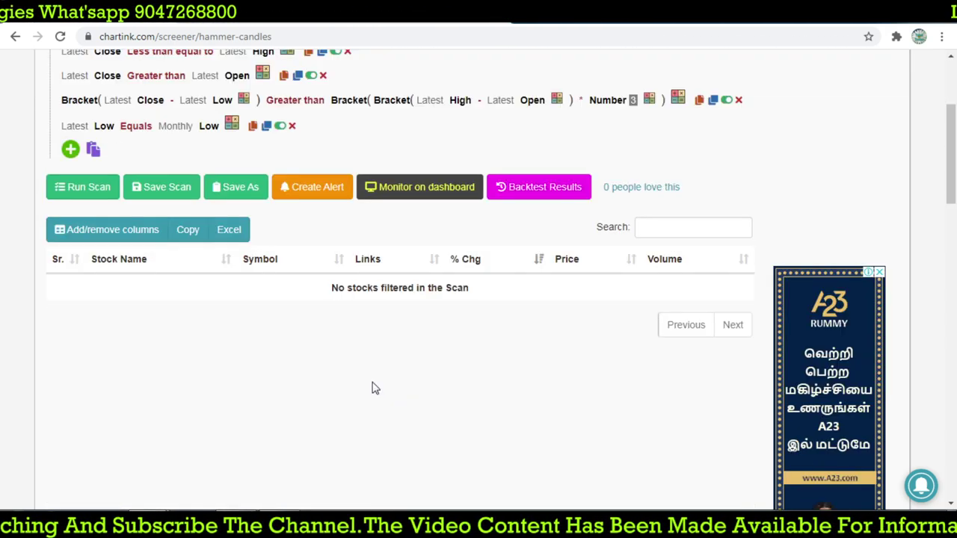
scroll(258, 247, down, 8)
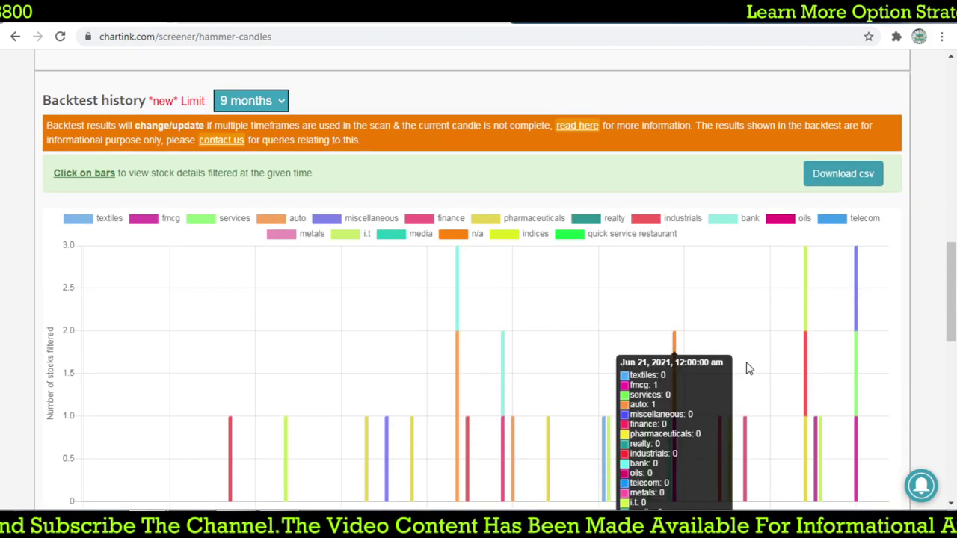
scroll(887, 387, down, 2)
mouse_move(856, 332)
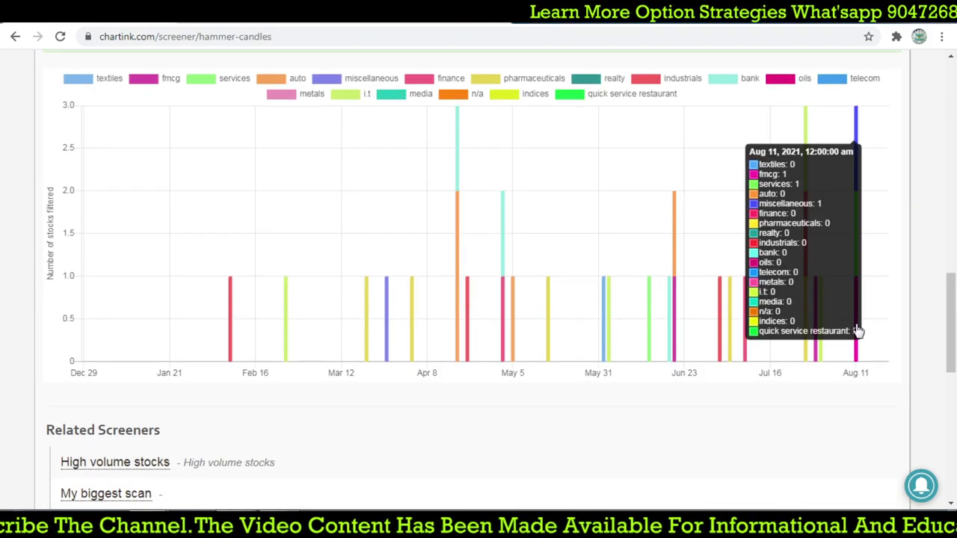
scroll(341, 367, up, 15)
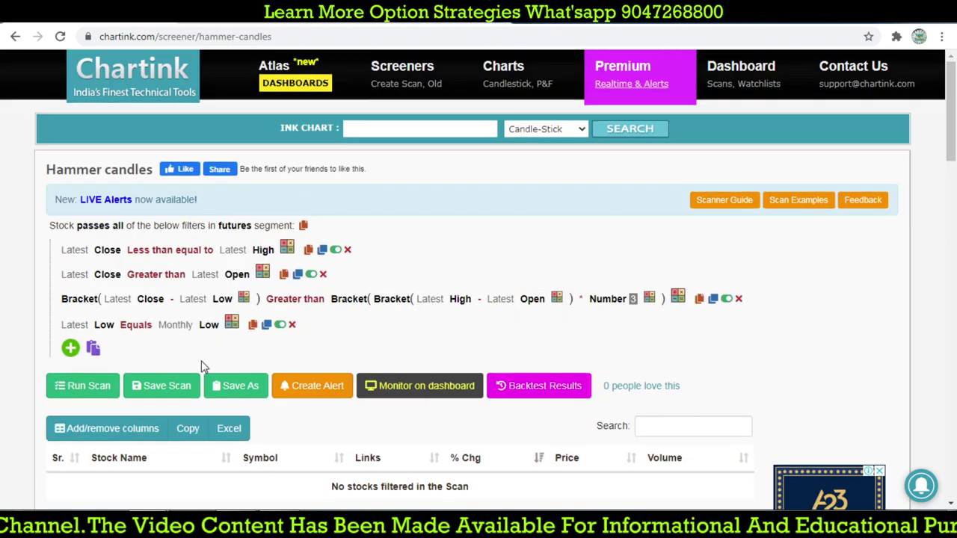
Save a copy of the scan named 'hammer candles daily'.
click(225, 385)
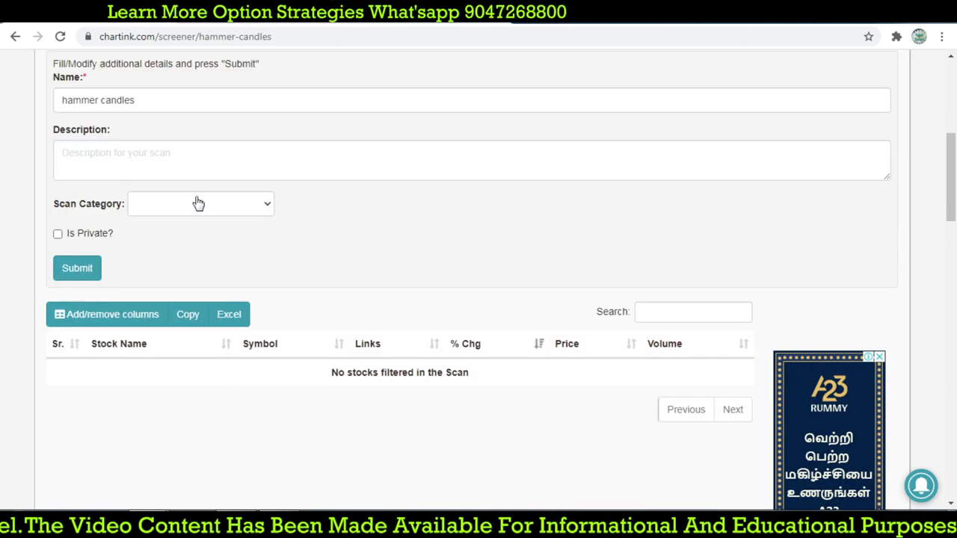
click(200, 109)
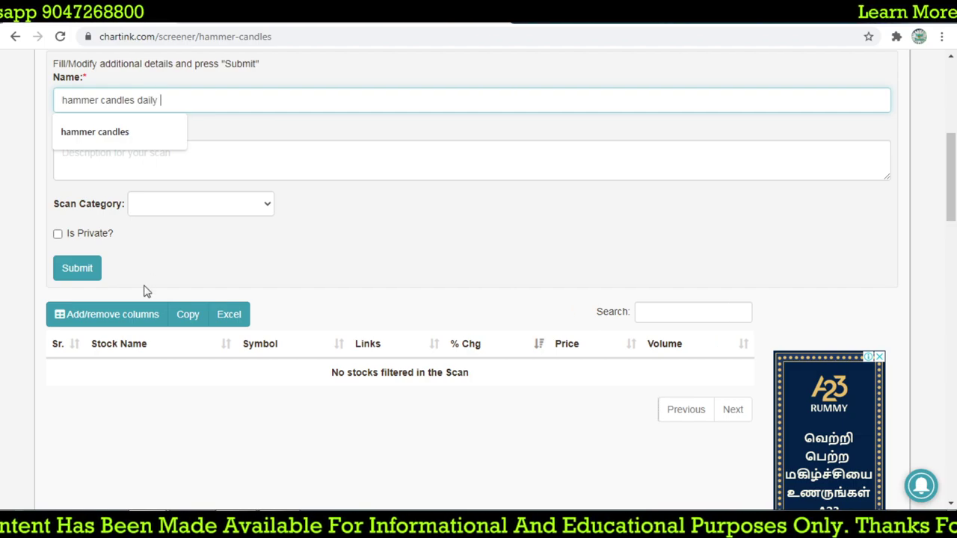
click(64, 276)
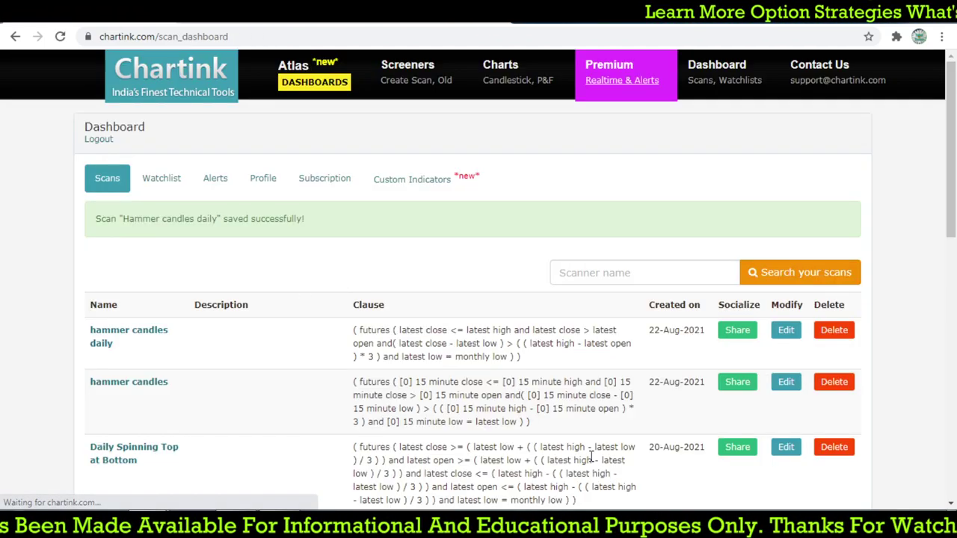